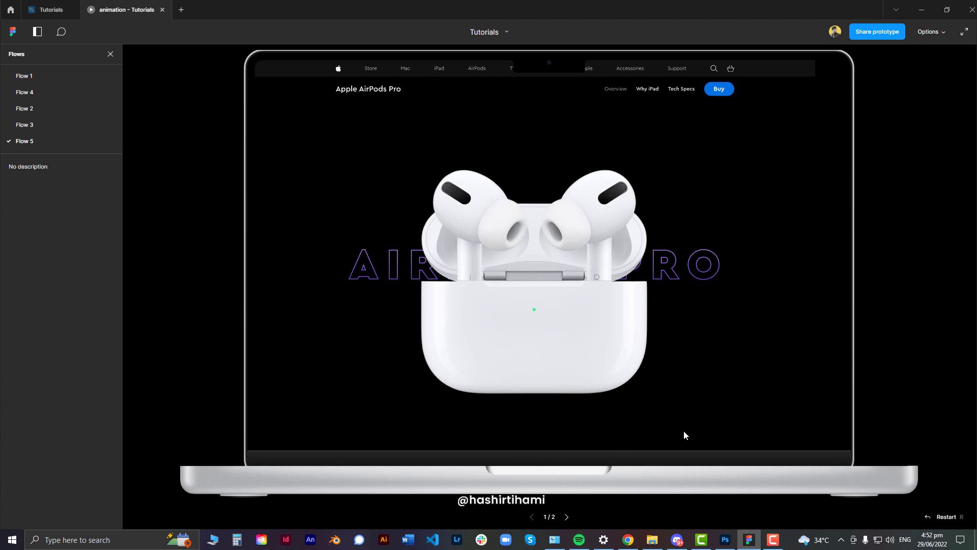
Advance the AirPods prototype to screen 2/2, then switch to the AirPods image in Photoshop.
left_click(567, 516)
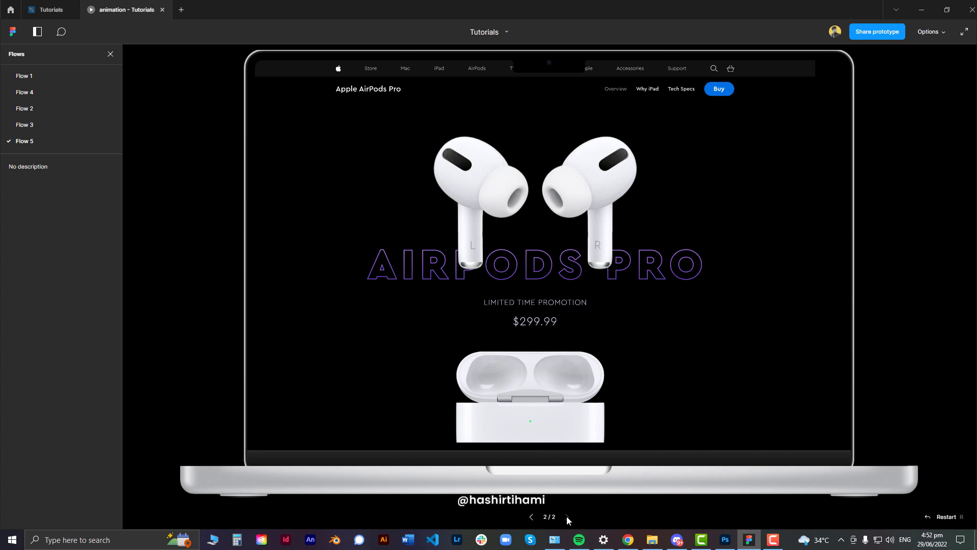
mouse_move(51, 9)
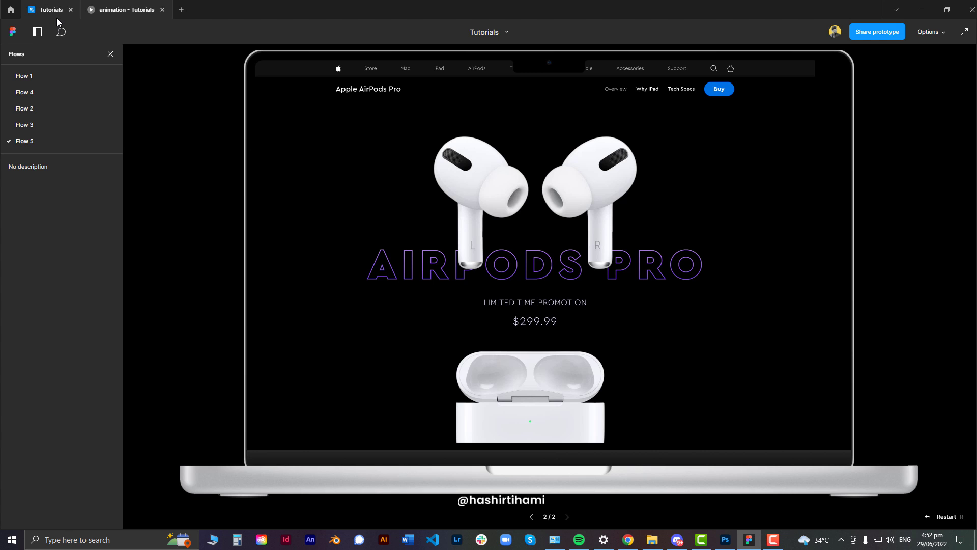
left_click(57, 13)
key("alt+Tab")
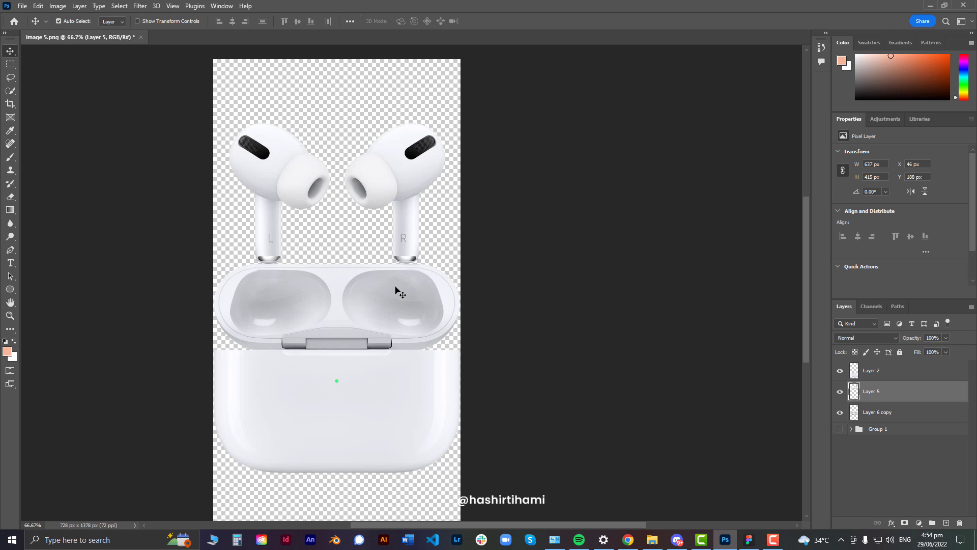
Lower the earbuds layer into the open case and reposition the lid layer at 100% zoom.
left_click_drag(409, 170, 410, 283)
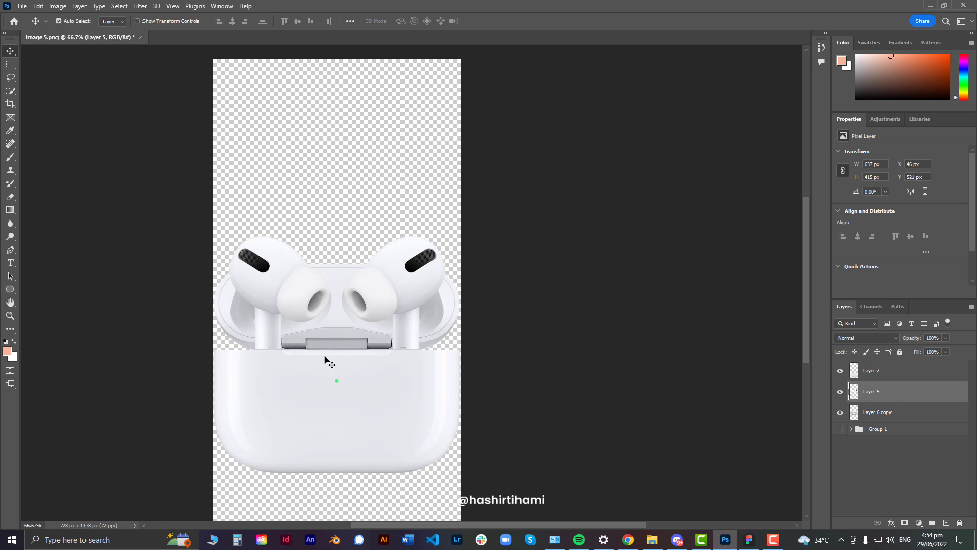
key("ctrl+plus")
mouse_move(404, 193)
left_mouse_down()
mouse_move(407, 256)
mouse_move(396, 249)
left_mouse_up()
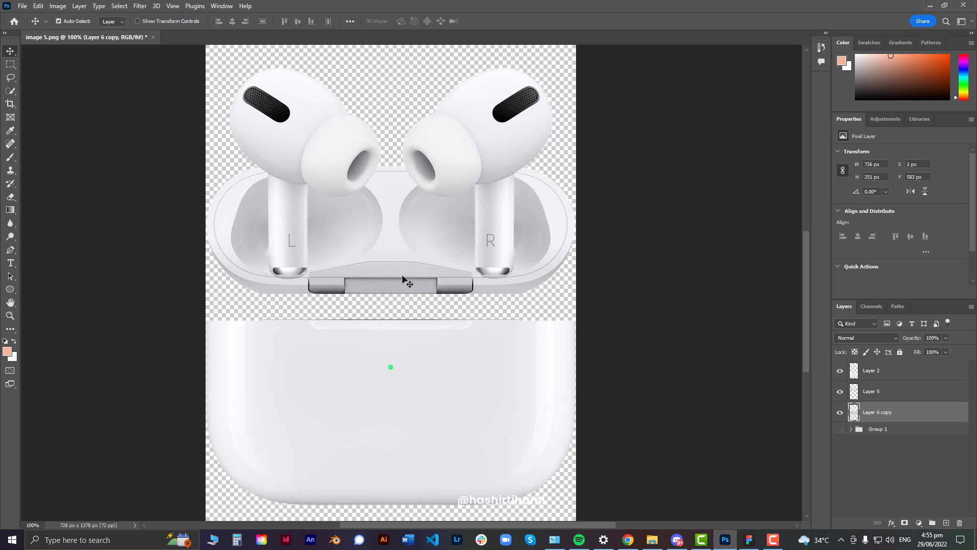
Back in Figma, nudge the buds image up into place over the case.
left_click(752, 539)
left_click(504, 231)
scroll(444, 247, "up", 2)
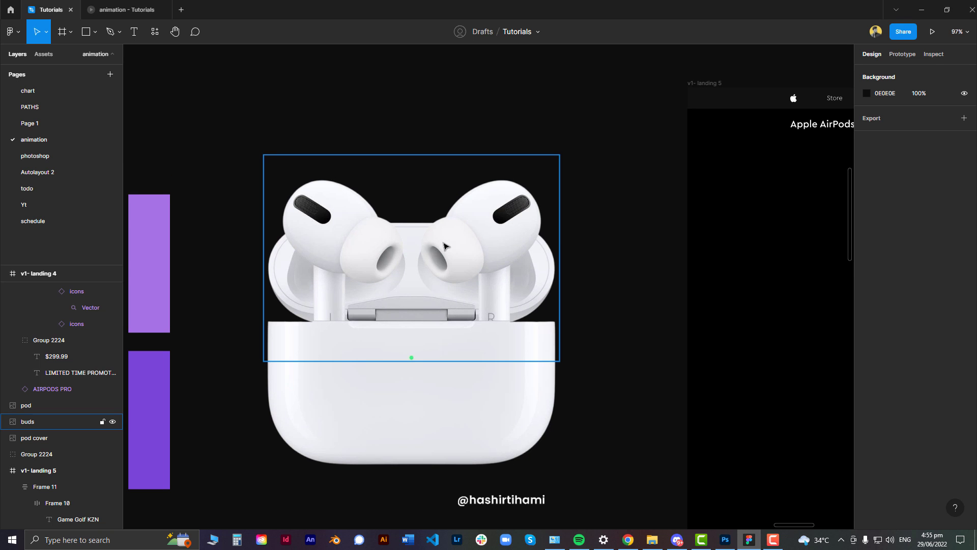
left_click(491, 264)
key("shift+Up")
key("shift+Up")
key("shift+Up")
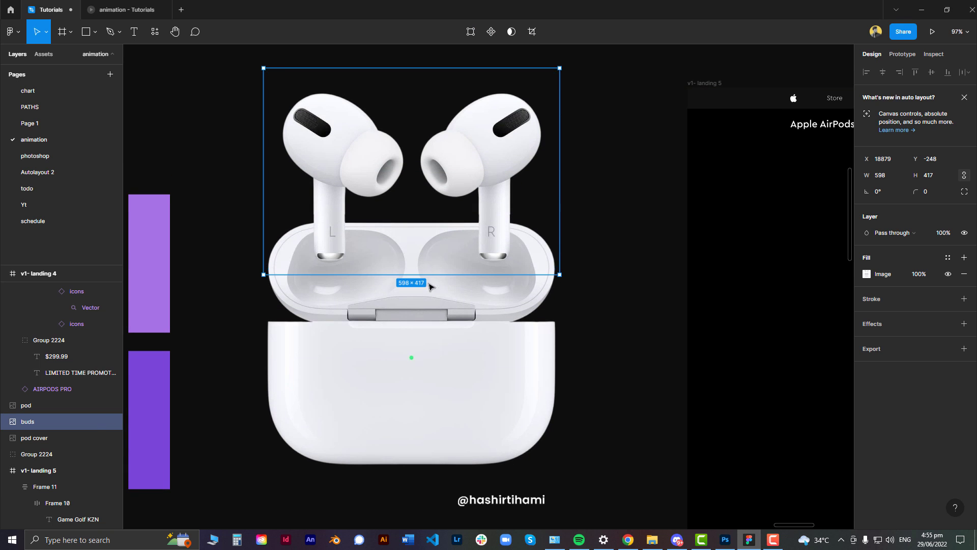
Move the pod cover image onto the case and check the prototype preview.
left_click_drag(429, 287, 430, 257)
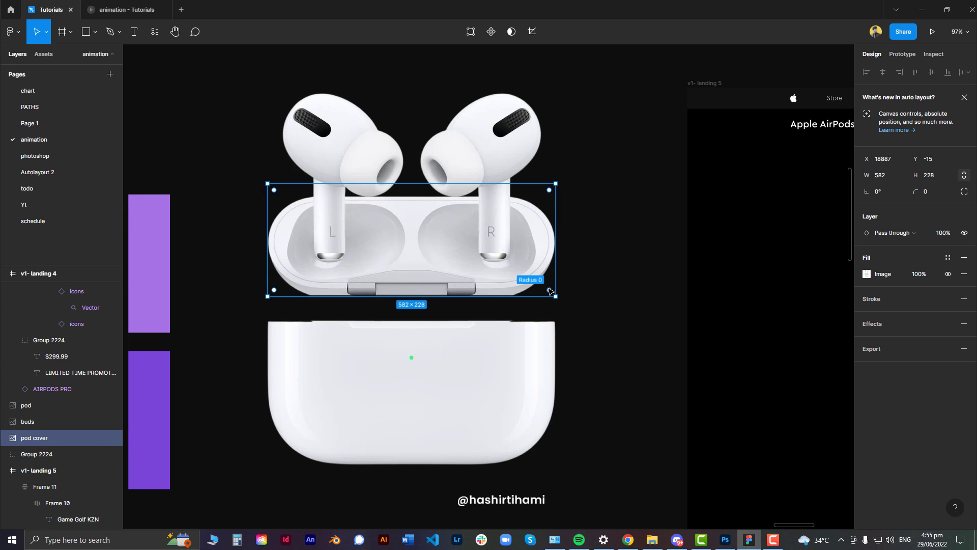
key("shift+Down")
key("shift+Down")
key("shift+Down")
scroll(585, 303, "down", 3)
key("Escape")
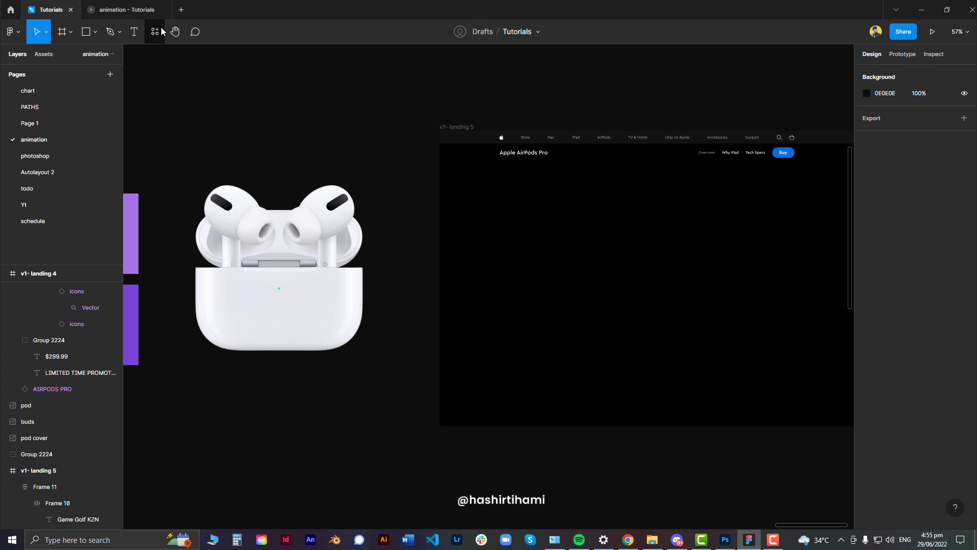
left_click(153, 9)
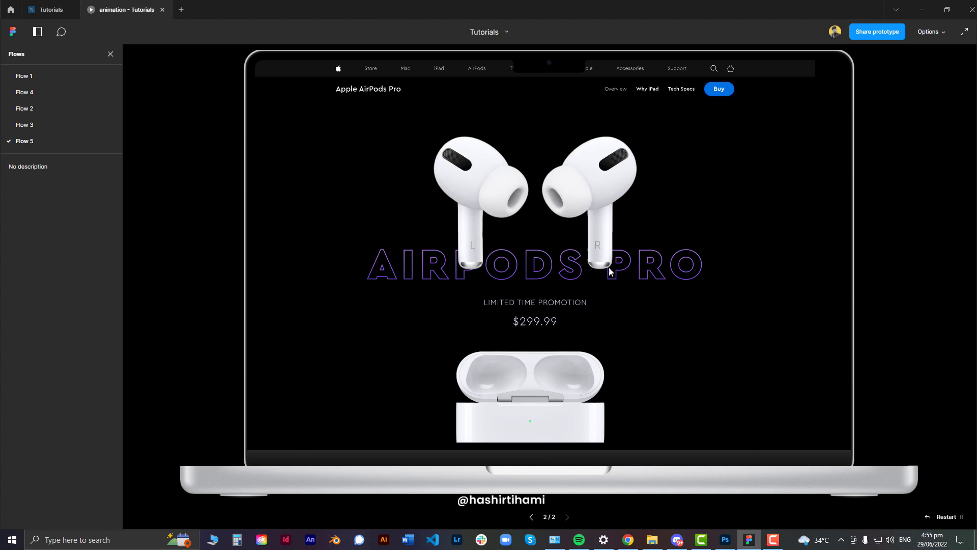
left_click(41, 13)
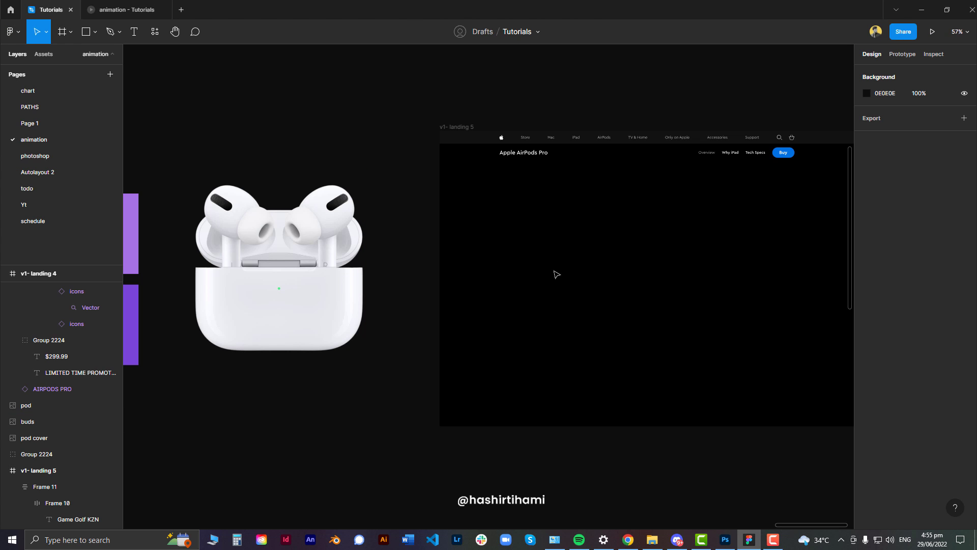
Add 'AIRPODS PRO' text in landing 5 and scale it up to headline size.
key("t")
left_click(540, 262)
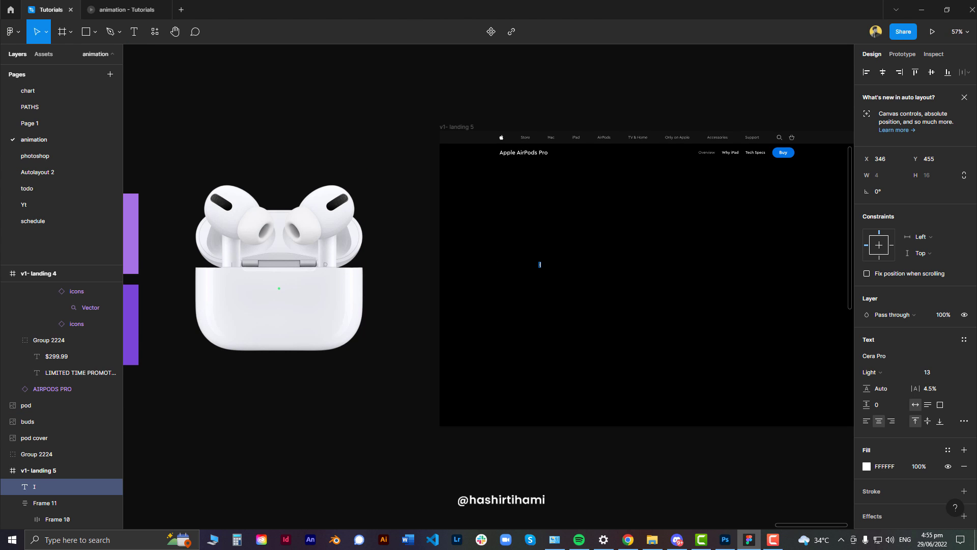
type("AIRPODS PRO")
key("Escape")
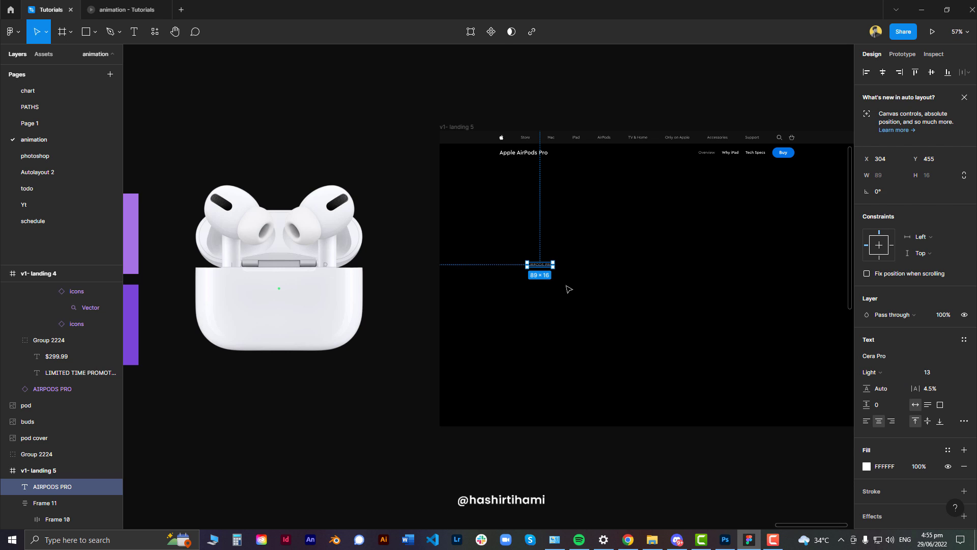
key("k")
left_click_drag(553, 273, 800, 313)
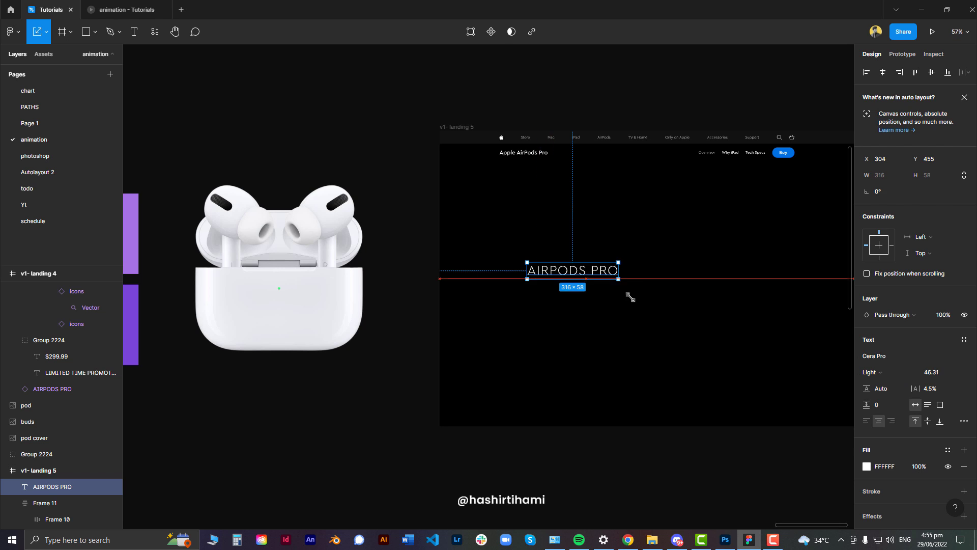
Set the headline weight to Black and hide its solid fill.
left_click(880, 355)
left_click(891, 410)
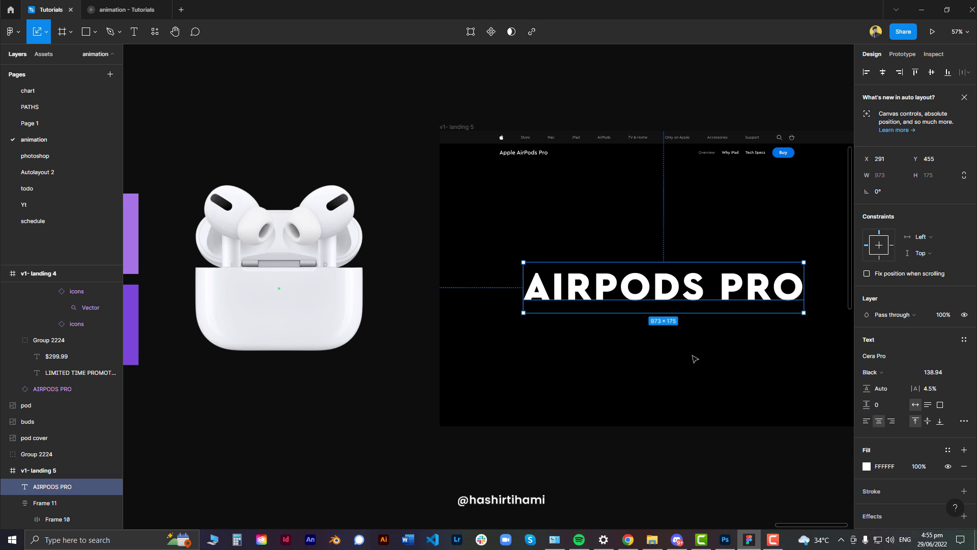
left_click_drag(714, 350, 657, 346)
left_click(52, 486)
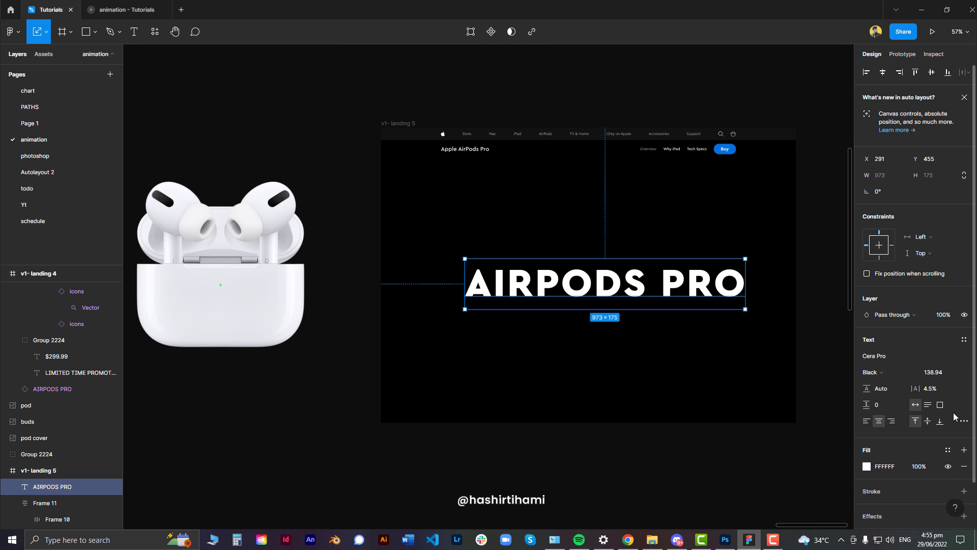
left_click(948, 465)
scroll(939, 448, "down", 1)
Give the headline a white #fff stroke and check the outline in the prototype preview.
left_click(964, 440)
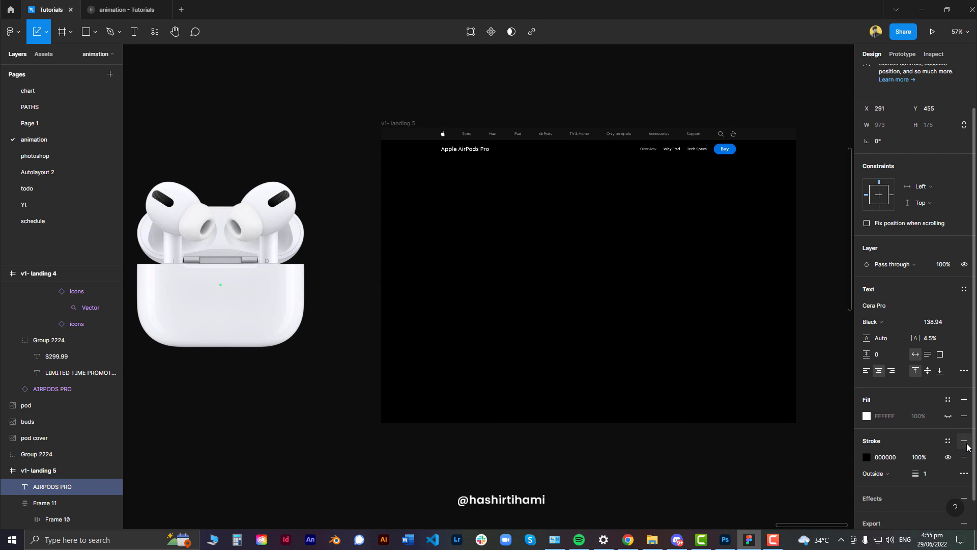
left_click(867, 457)
type("fff")
key("Return")
left_click(458, 313)
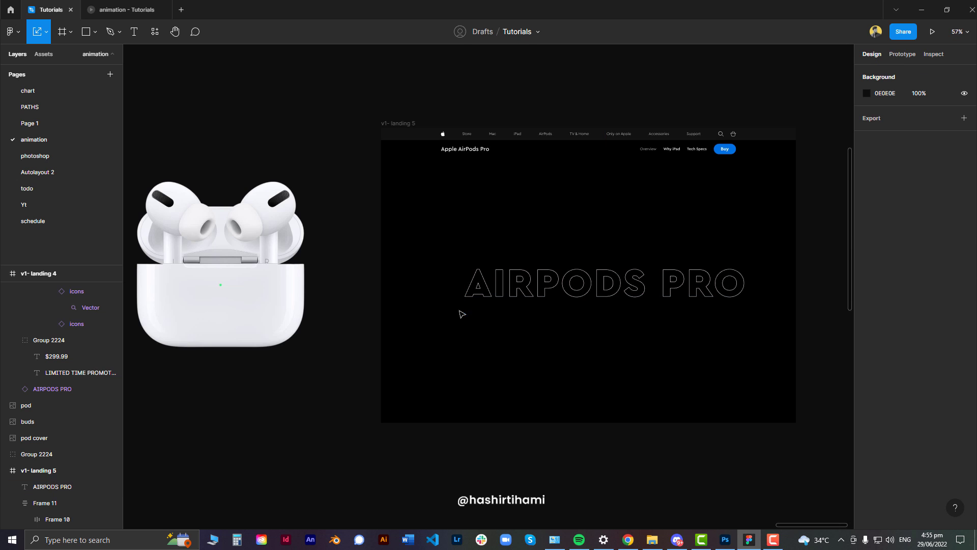
scroll(240, 97, "left", 1)
left_click(130, 11)
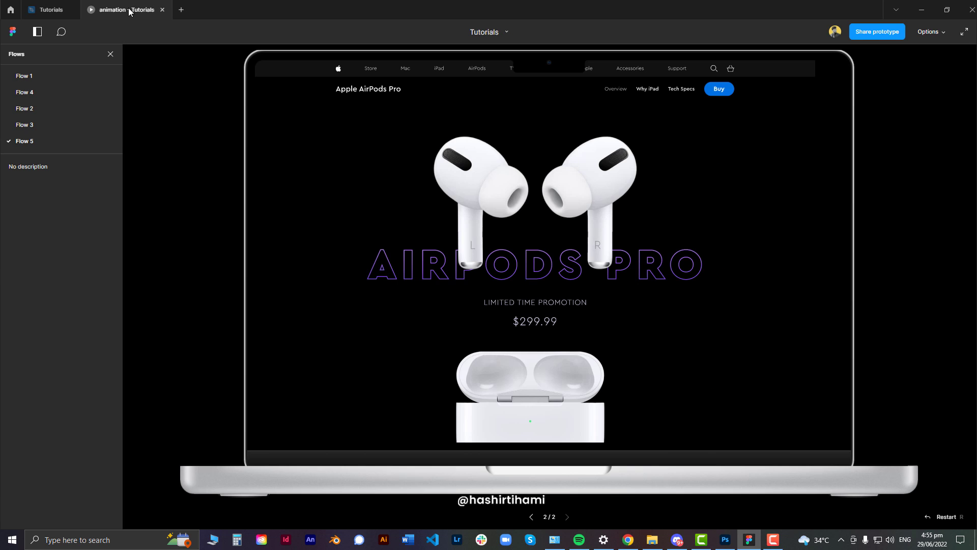
left_click(57, 11)
scroll(509, 294, "left", 3)
Make the stroke a linear gradient sampled from the two purple bars.
left_click(661, 298)
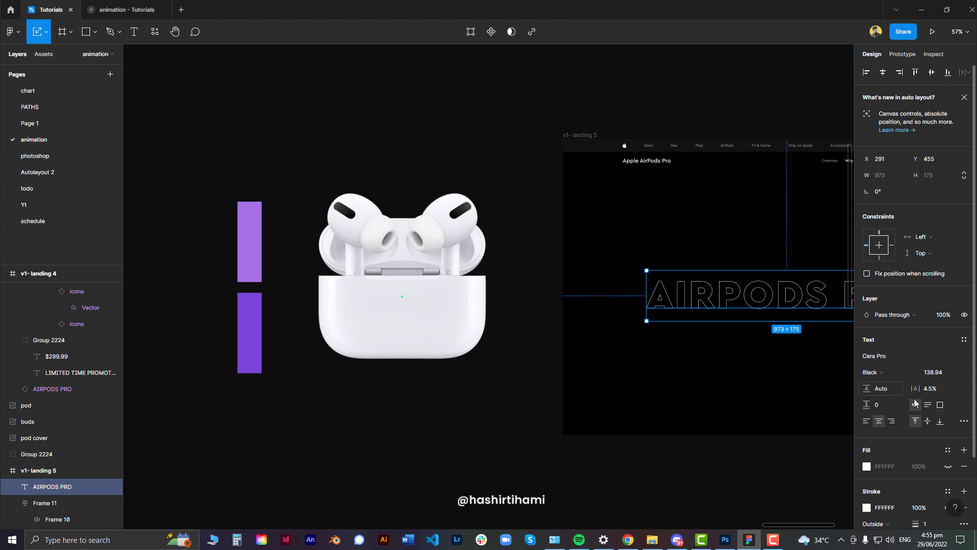
left_click(866, 466)
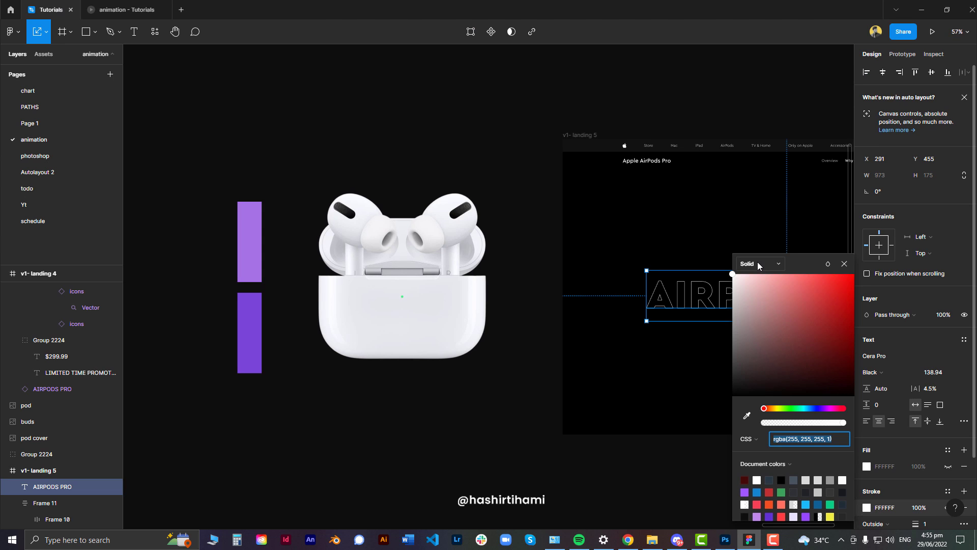
left_click(752, 264)
left_click(747, 415)
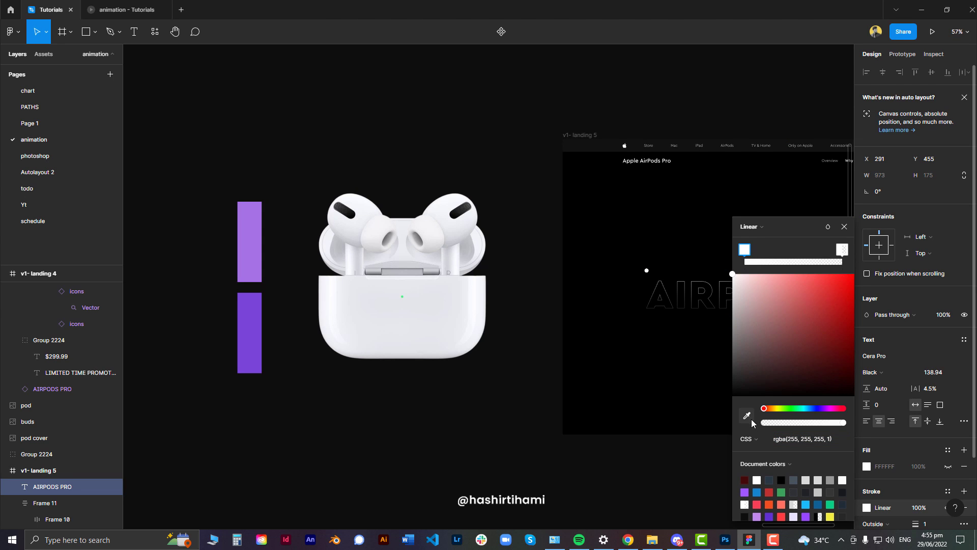
left_click(253, 240)
left_click(842, 249)
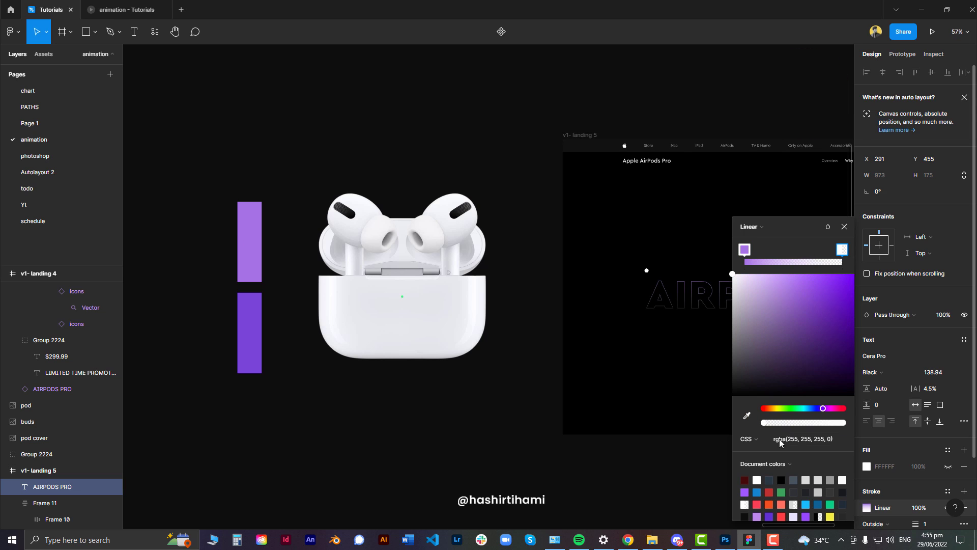
left_click(748, 416)
left_click(252, 312)
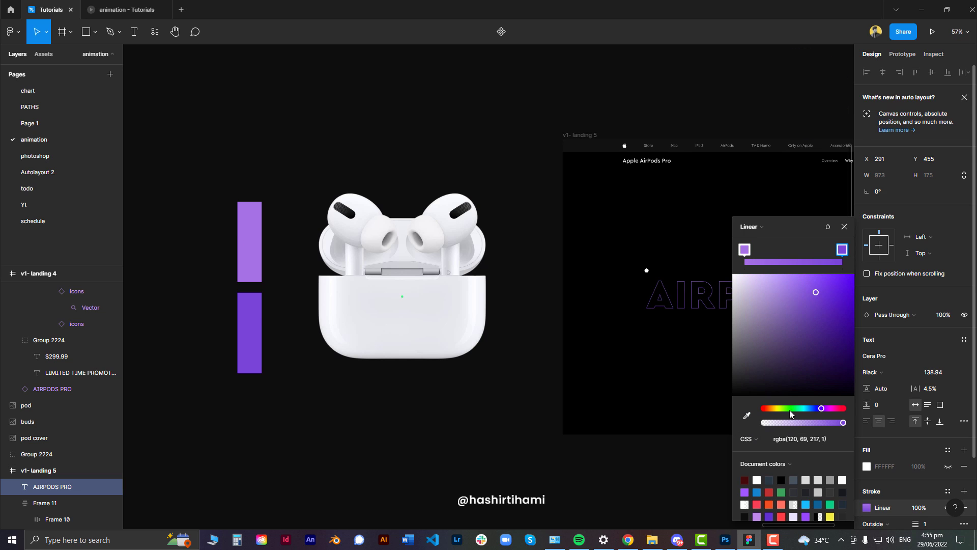
left_click(844, 227)
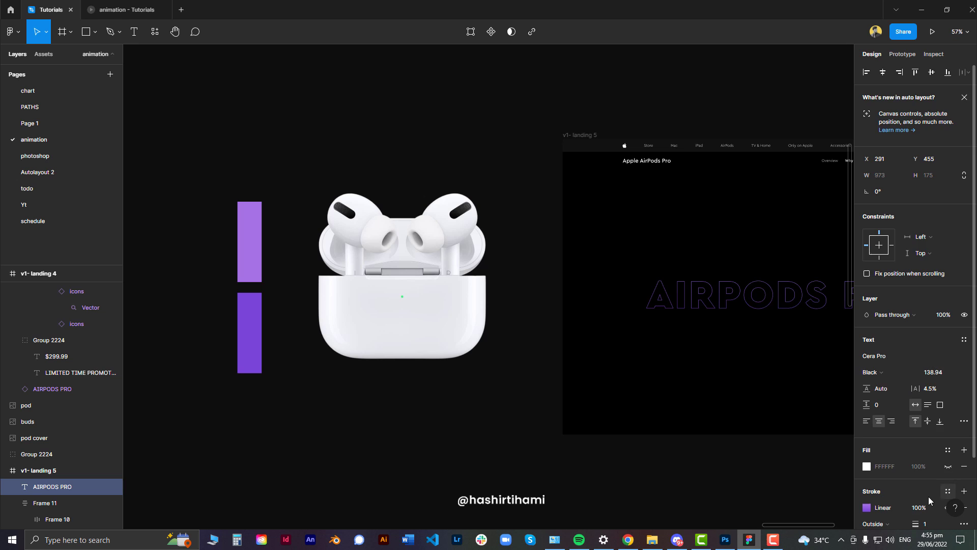
Set the stroke weight to 2 and play the prototype in presentation view.
scroll(928, 491, "down", 2)
type("2")
key("Return")
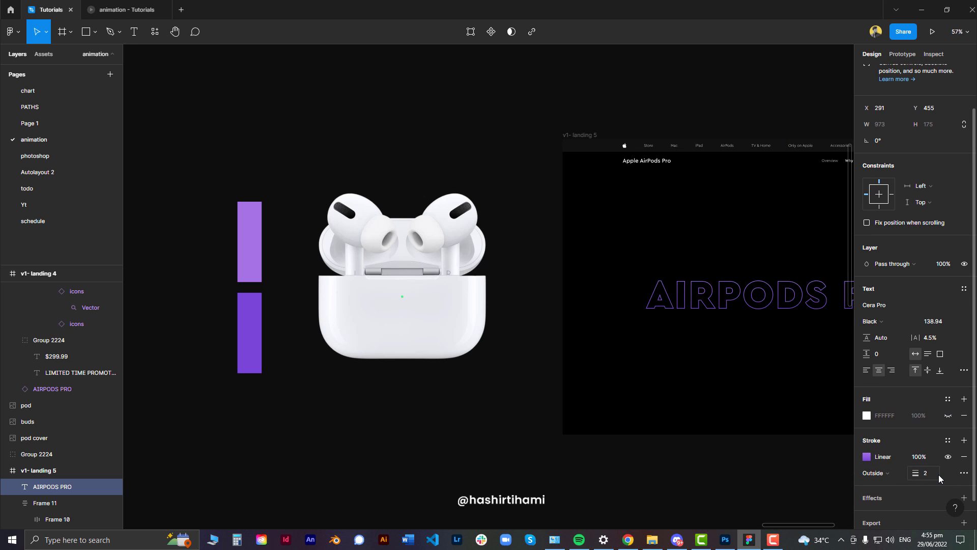
scroll(706, 324, "right", 5)
key("ctrl+alt+Return")
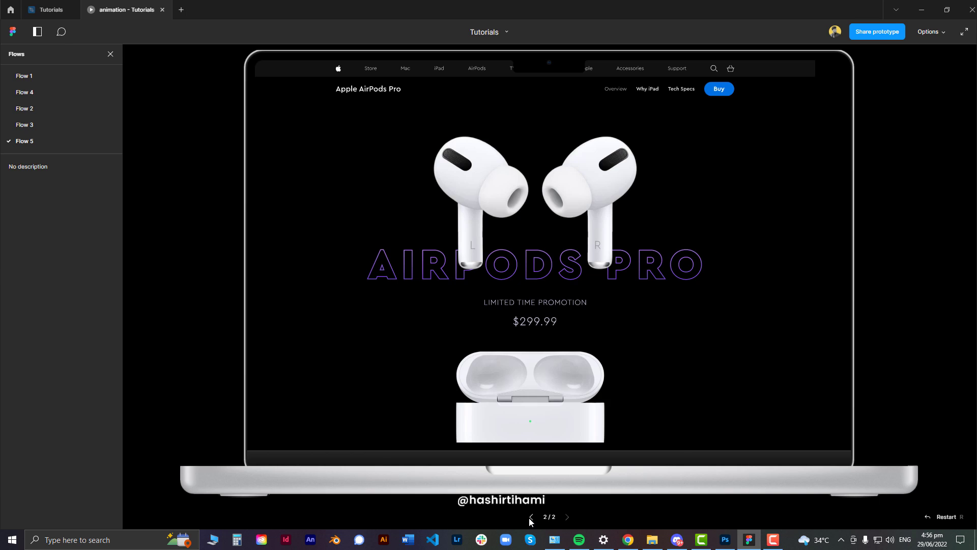
Return to the design file and set the headline's letter spacing to 18%.
left_click(531, 516)
key("ctrl+shift+Tab")
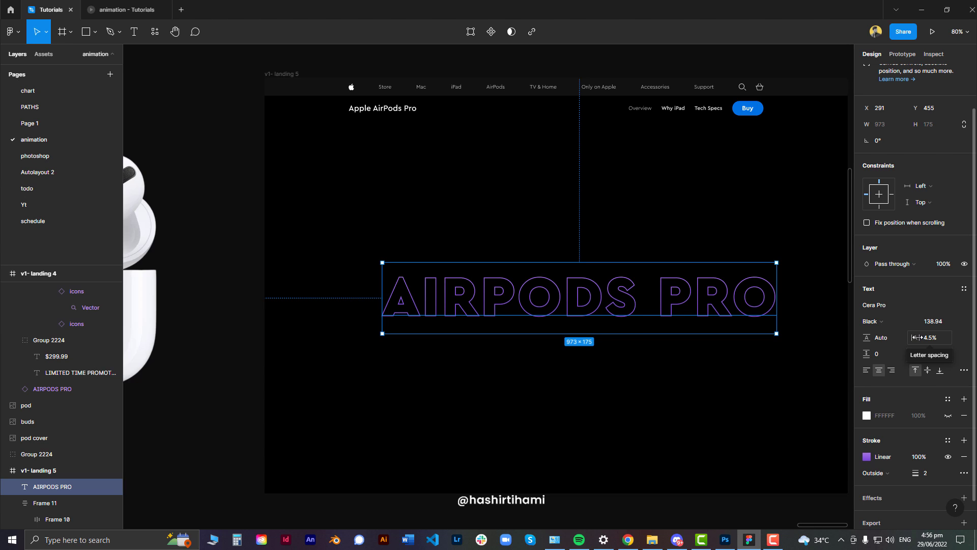
left_click_drag(916, 337, 904, 353)
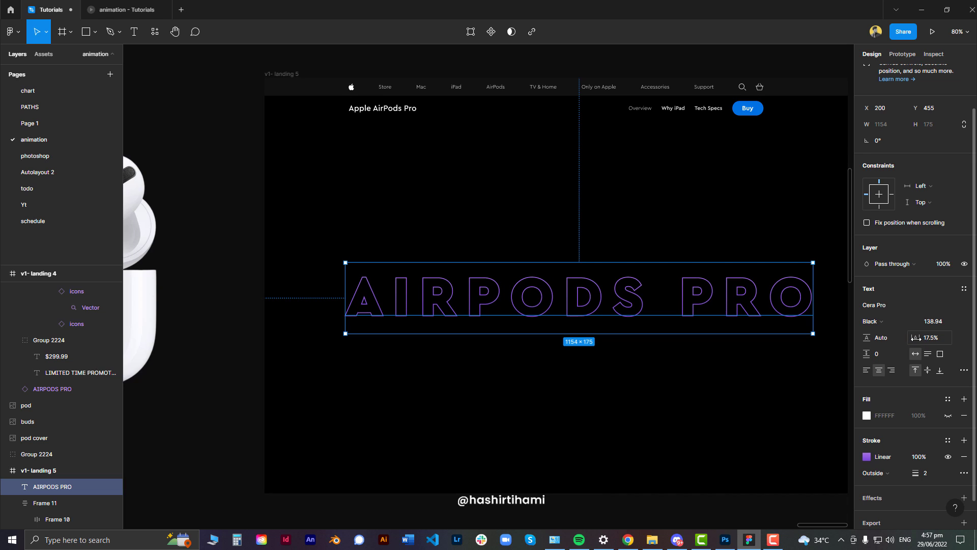
left_click(924, 338)
type("18")
key("Return")
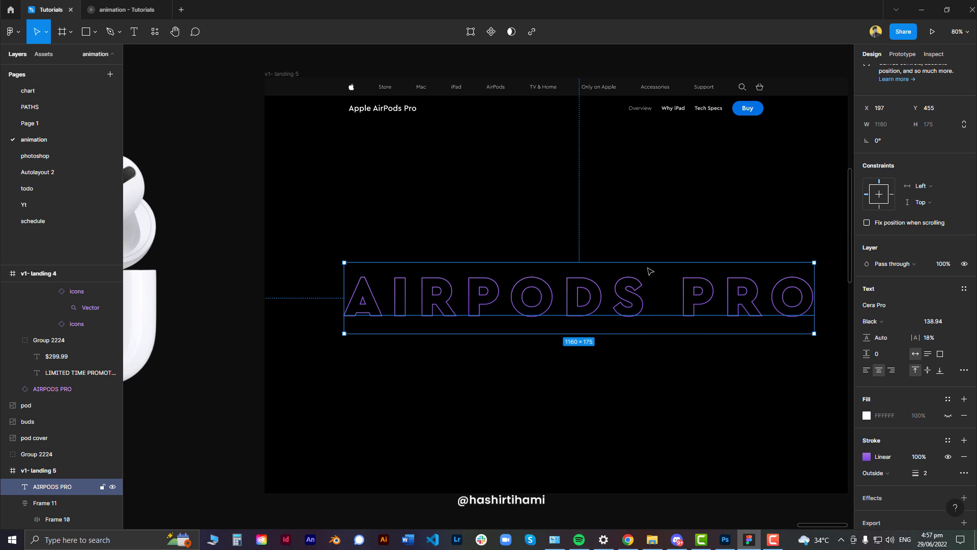
Shrink the AIRPODS PRO headline slightly and centre it horizontally in the frame.
mouse_move(579, 297)
key("k")
left_click_drag(814, 333, 789, 330)
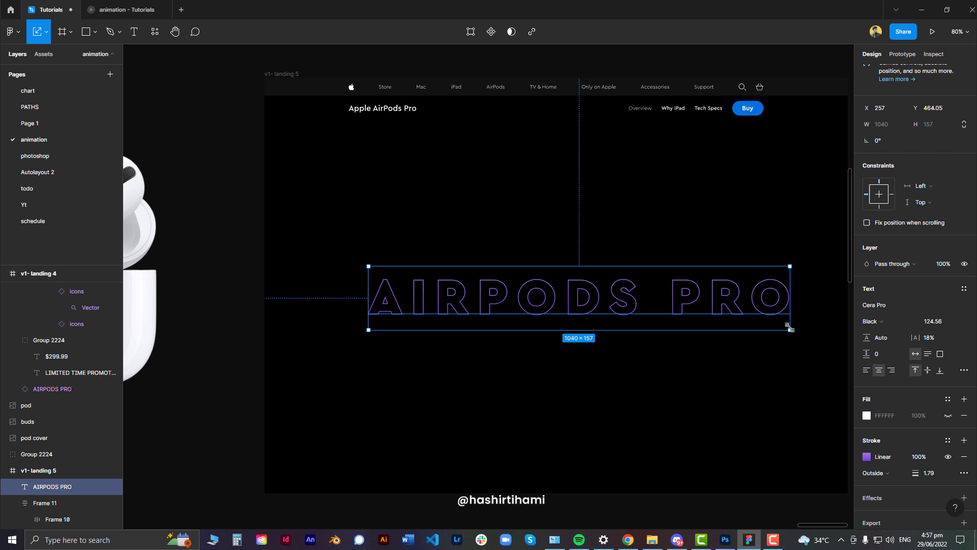
scroll(903, 153, "up", 2)
key("alt+h")
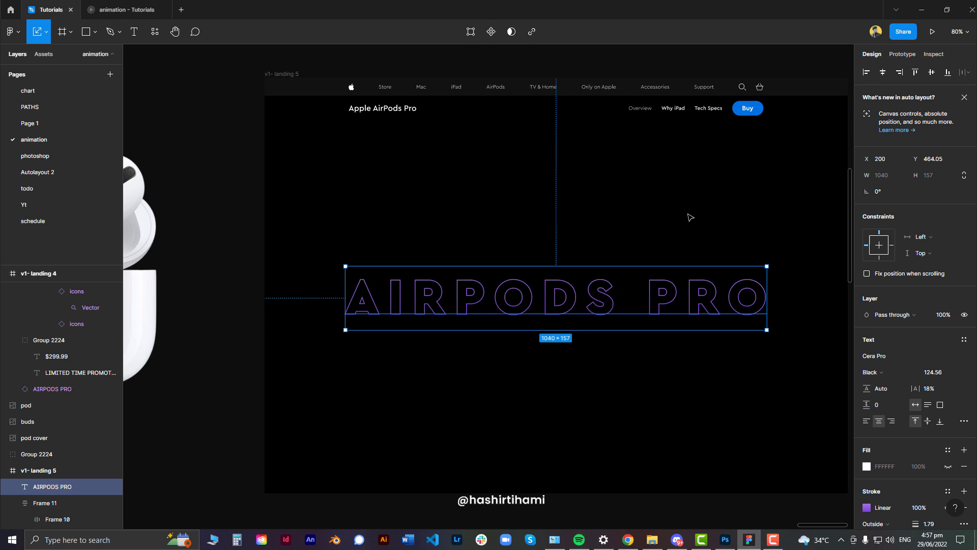
Widen the AIRPODS PRO title's letter spacing.
key("Escape")
left_click_drag(723, 235, 695, 252)
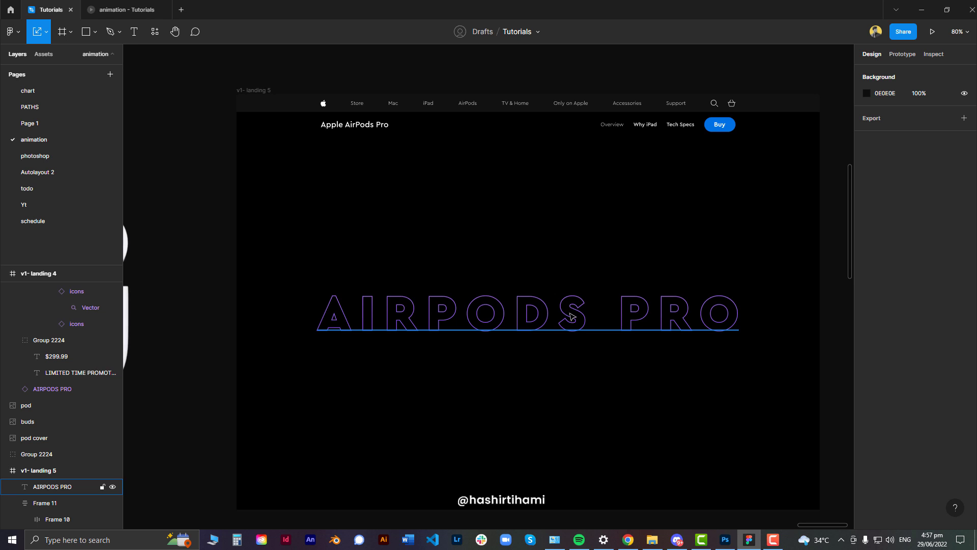
left_click(581, 314)
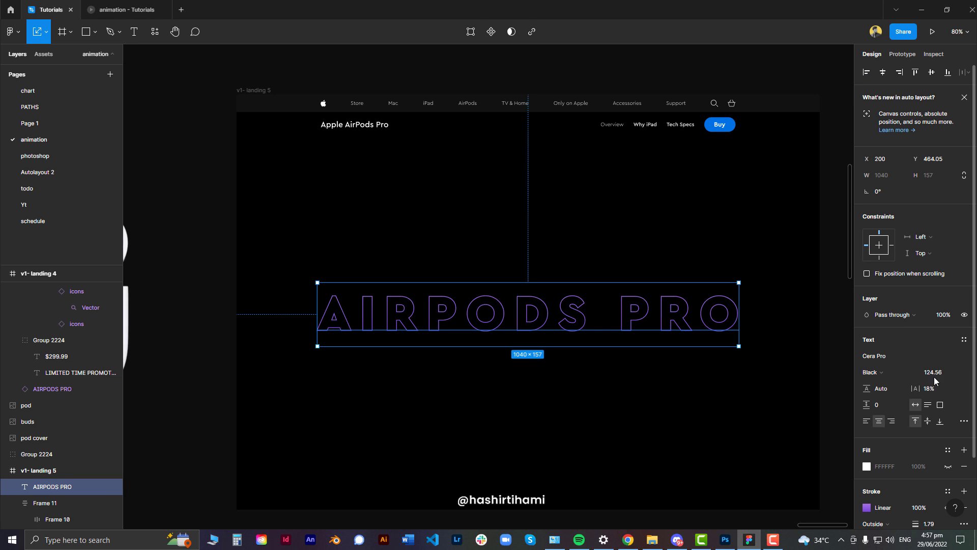
left_click_drag(915, 389, 927, 388)
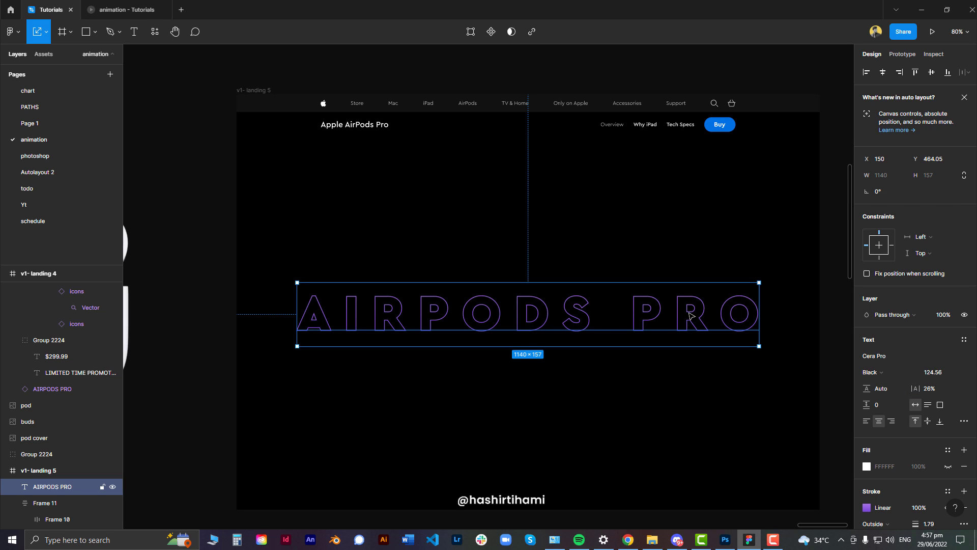
Duplicate the title below with 10.5% letter spacing on the copy.
left_click_drag(693, 341, 693, 405)
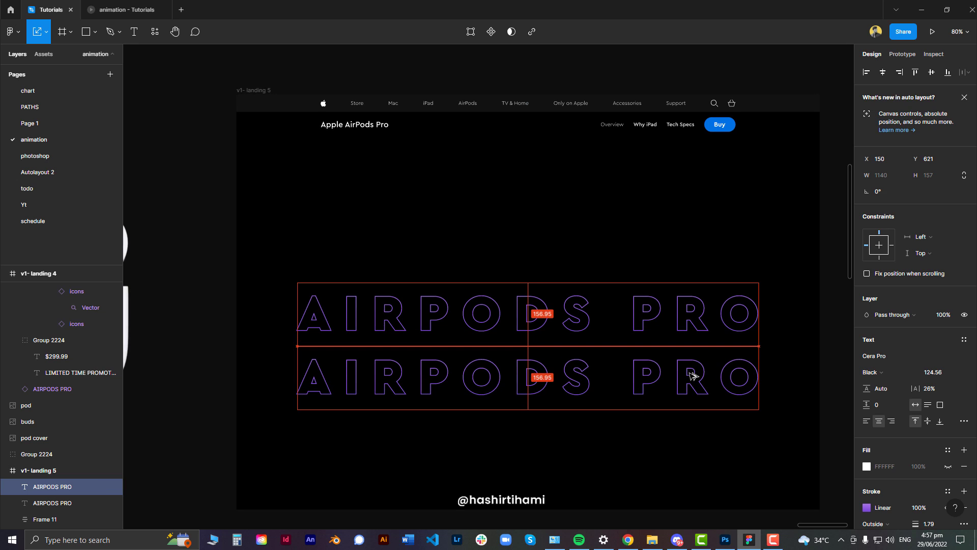
left_click_drag(916, 388, 913, 385)
type("10.5")
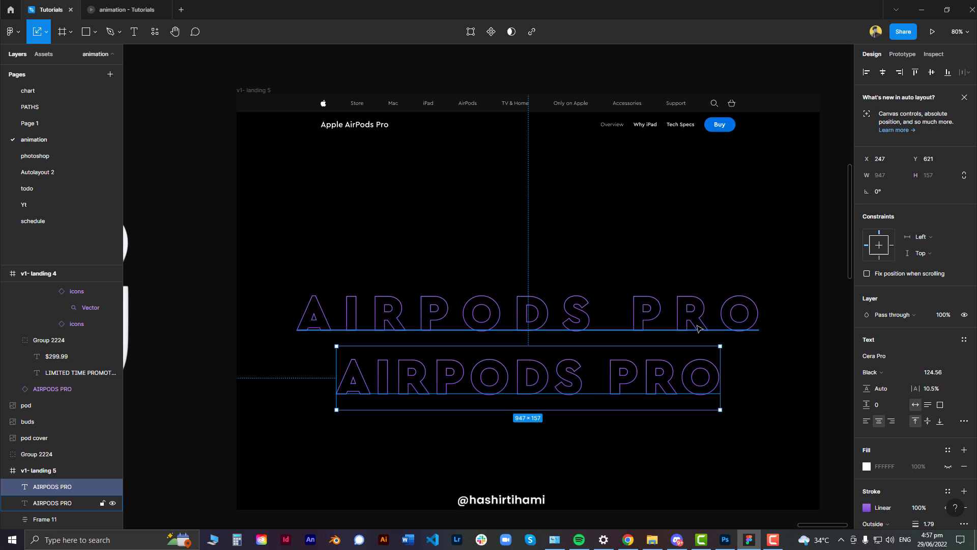
key("Tab")
left_click_drag(914, 386, 915, 387)
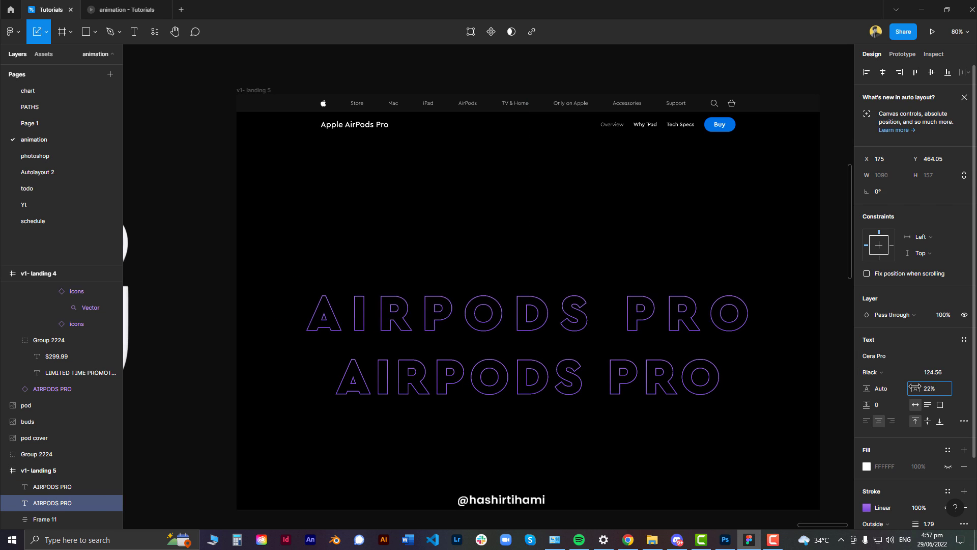
Resize both AIRPODS PRO titles together.
left_click(687, 388, "shift")
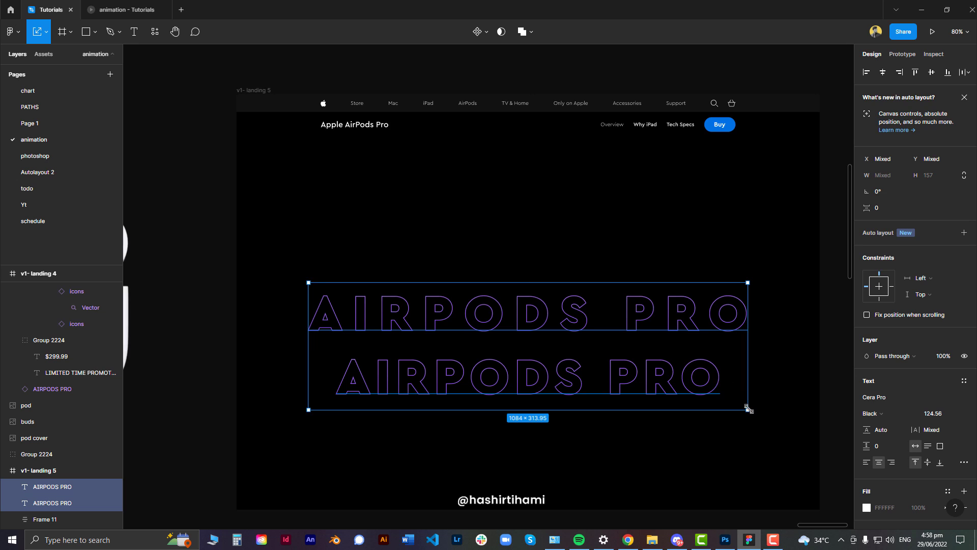
left_click_drag(748, 405, 729, 396)
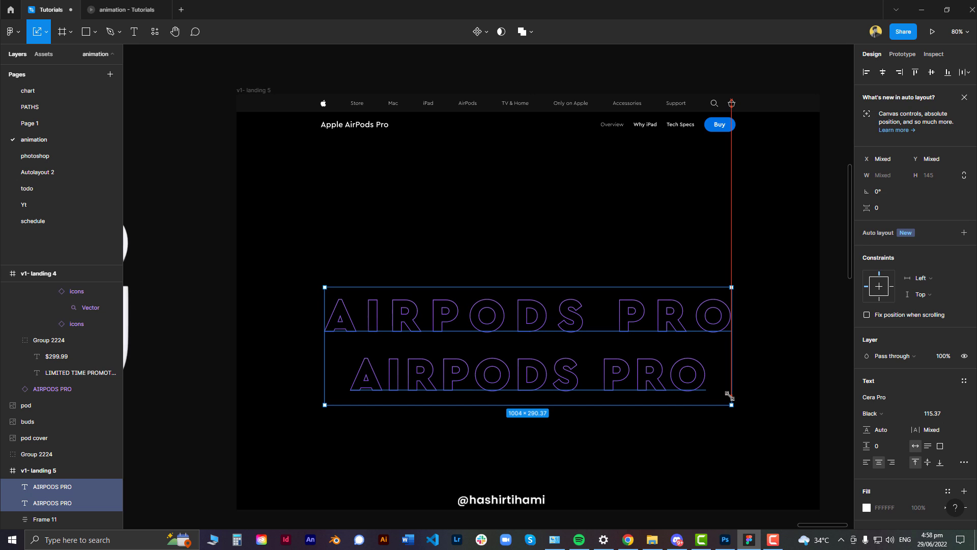
left_click(656, 324)
left_click(695, 400, "shift")
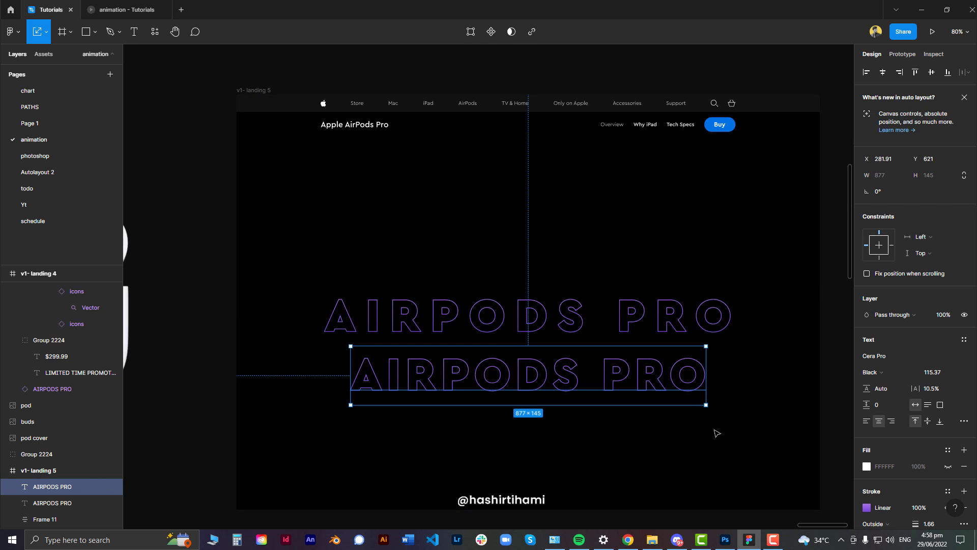
Move both titles out of the landing frame to sit just above it.
scroll(616, 338, "down", 1, "ctrl")
mouse_move(618, 338)
left_mouse_down()
mouse_move(617, 388)
mouse_move(586, 100)
left_mouse_up()
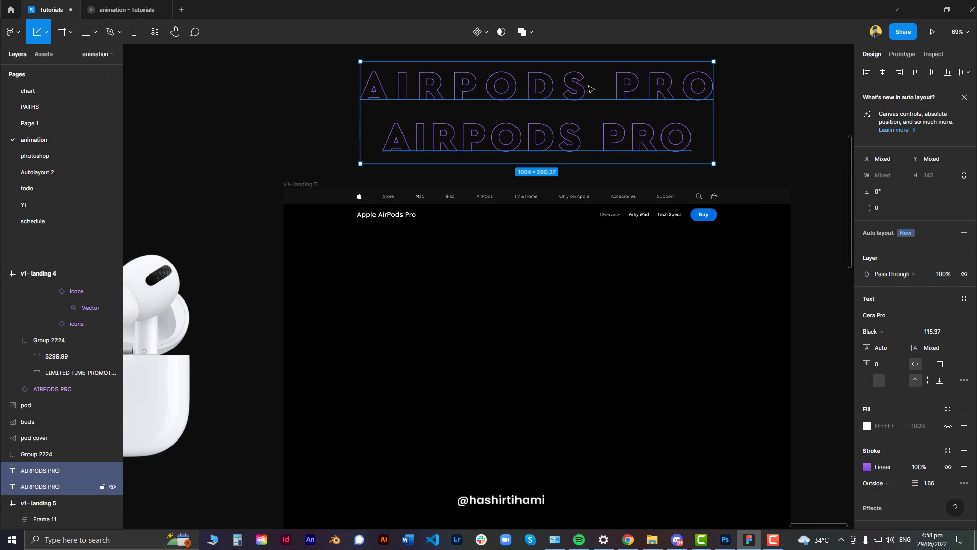
scroll(585, 100, "up", 3)
left_click_drag(589, 206, 596, 159)
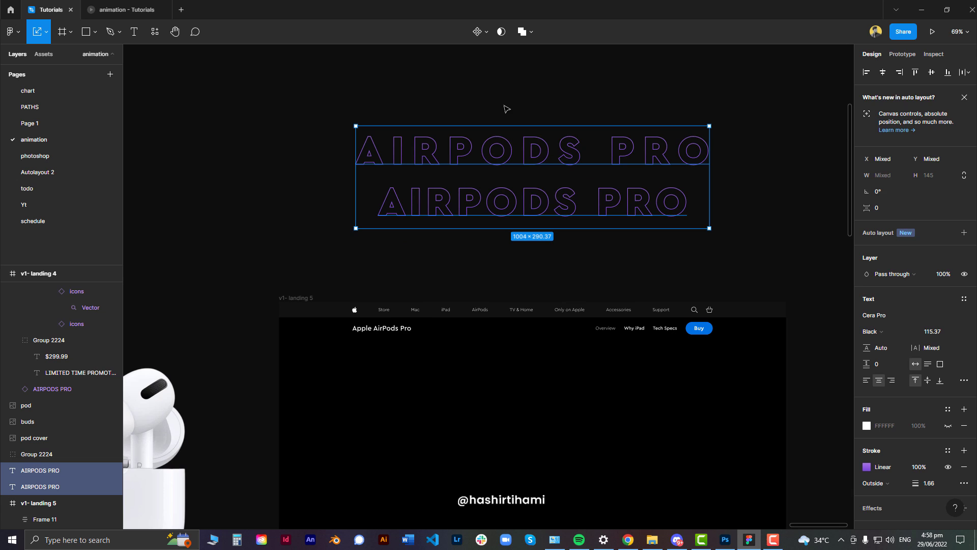
left_click(544, 261)
left_click_drag(545, 274, 547, 290)
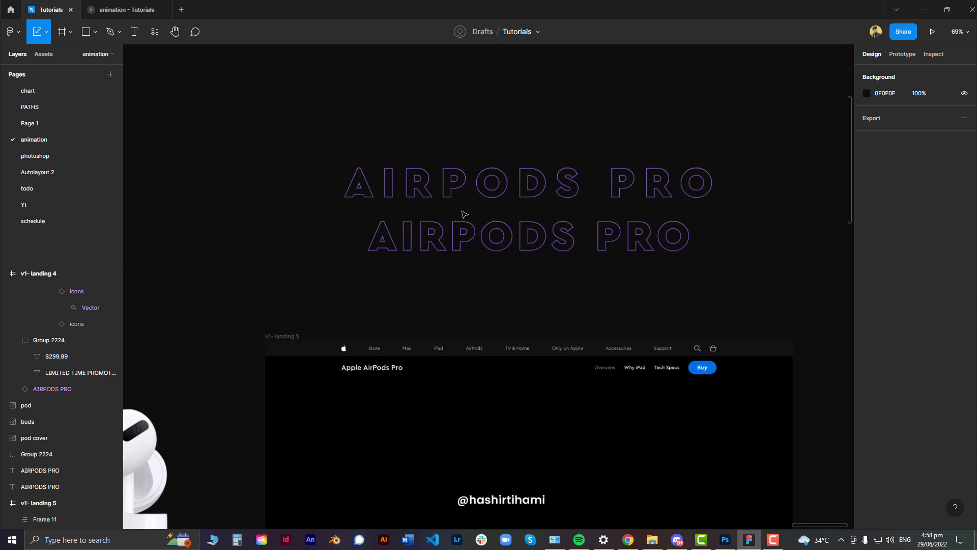
scroll(509, 213, "up", 2)
Marquee-select both titles and open the component options dropdown.
left_click(546, 209)
left_click(344, 128)
mouse_move(309, 116)
left_mouse_down()
mouse_move(764, 283)
mouse_move(768, 294)
left_mouse_up()
left_click(488, 34)
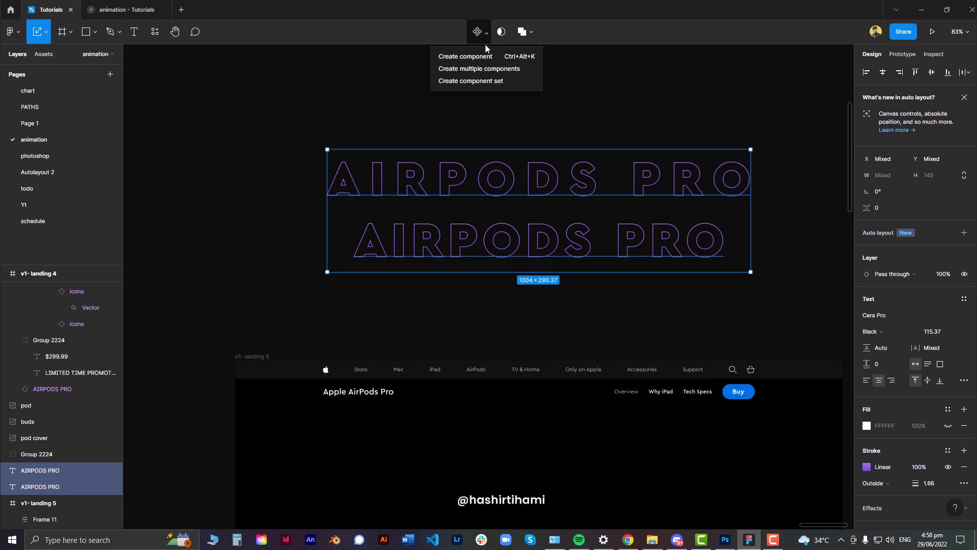
Combine the two titles into an AIRPODS PRO component set and select its Default variant.
left_click(473, 81)
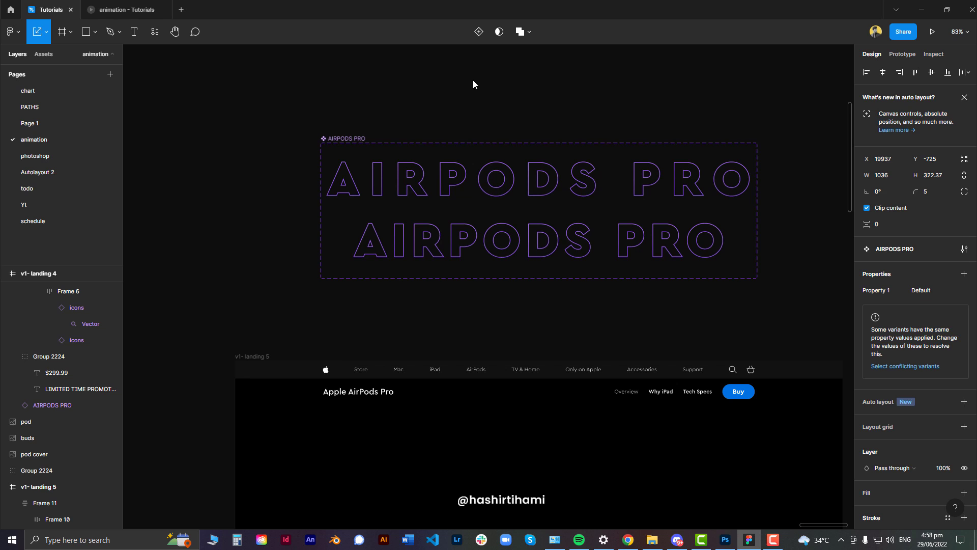
left_click(513, 176)
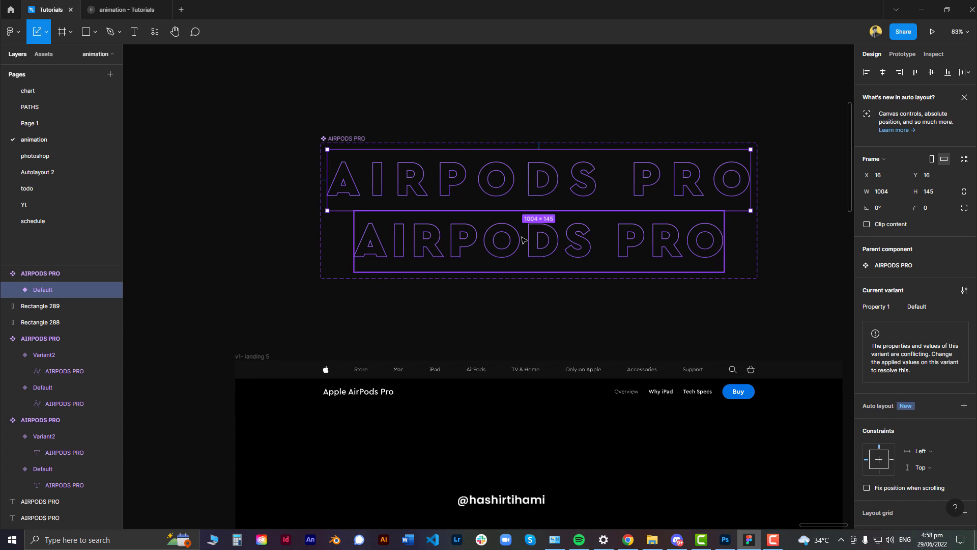
double_click(538, 240)
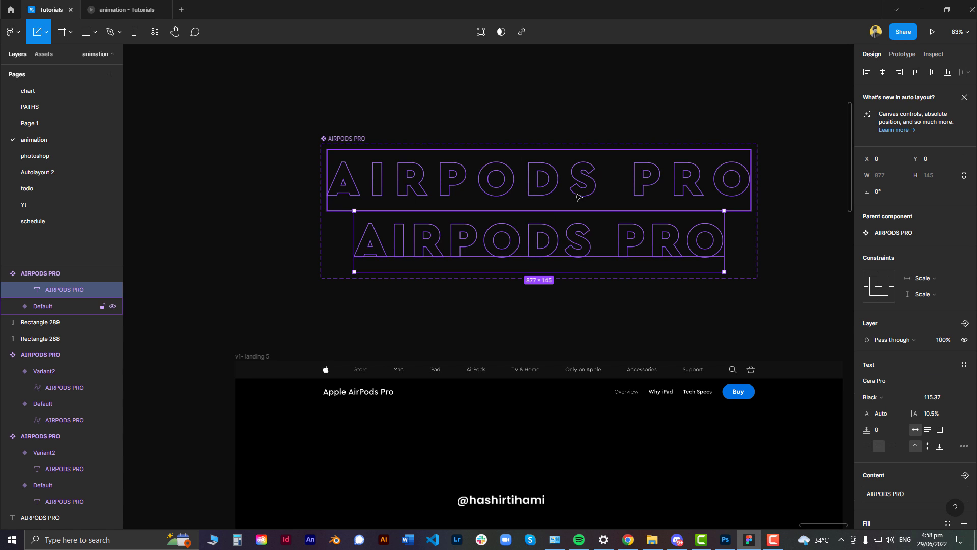
key("Escape")
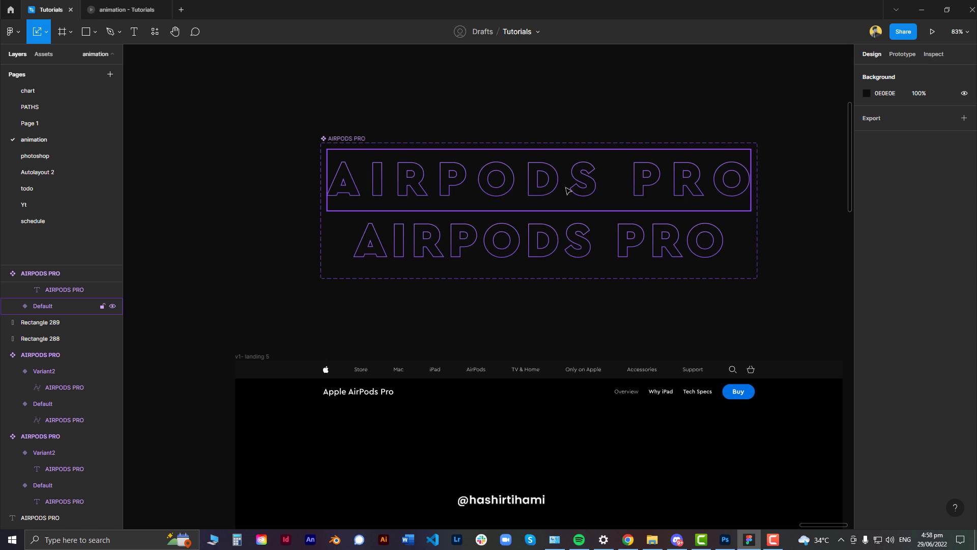
left_click(569, 190)
Flatten each variant's title text into vector outlines with Ctrl+E.
left_click(13, 306)
left_click(58, 326)
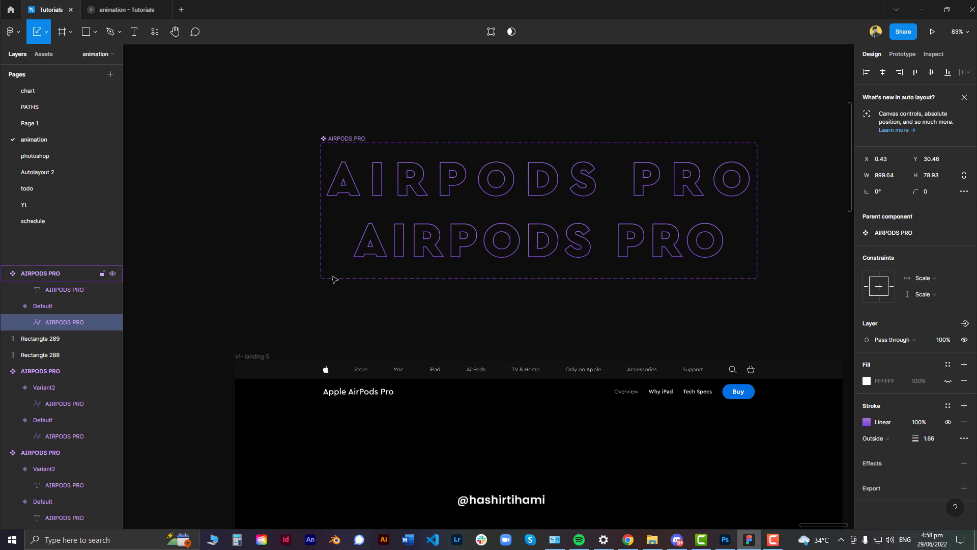
key("ctrl+e")
left_click(387, 243)
key("ctrl+e")
left_click(485, 331)
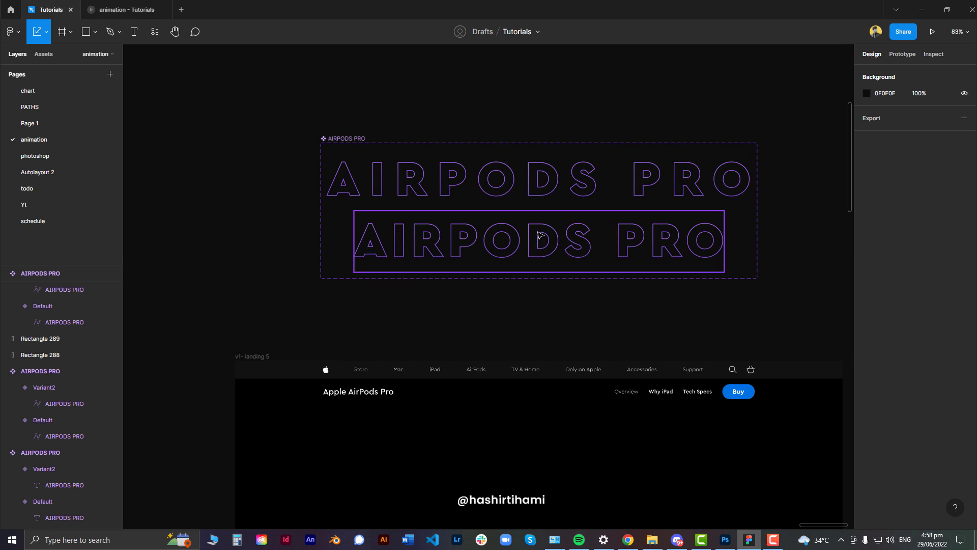
left_click(103, 290)
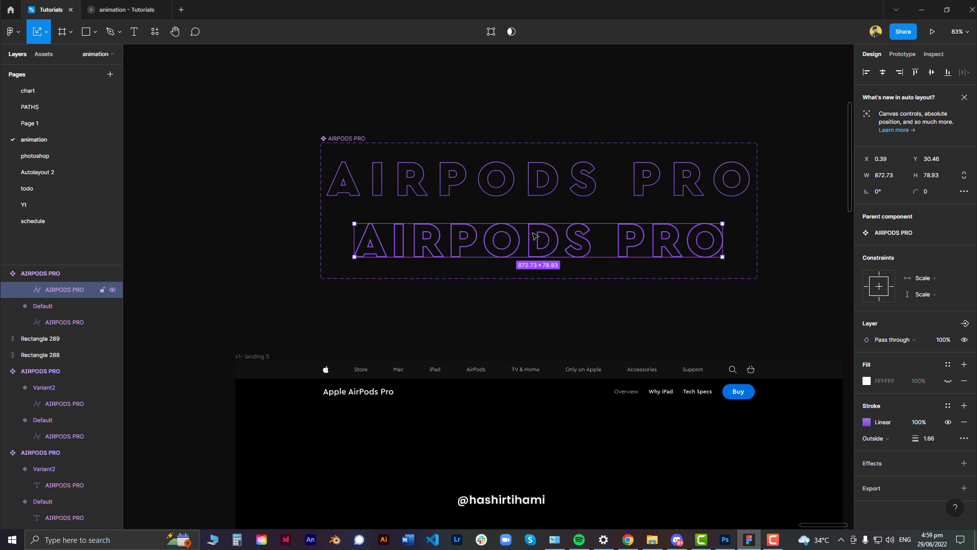
Paste an AIRPODS PRO Default instance into v1- landing 5 and centre it.
left_click(537, 306)
scroll(529, 274, "down", 3)
scroll(535, 120, "down", 3)
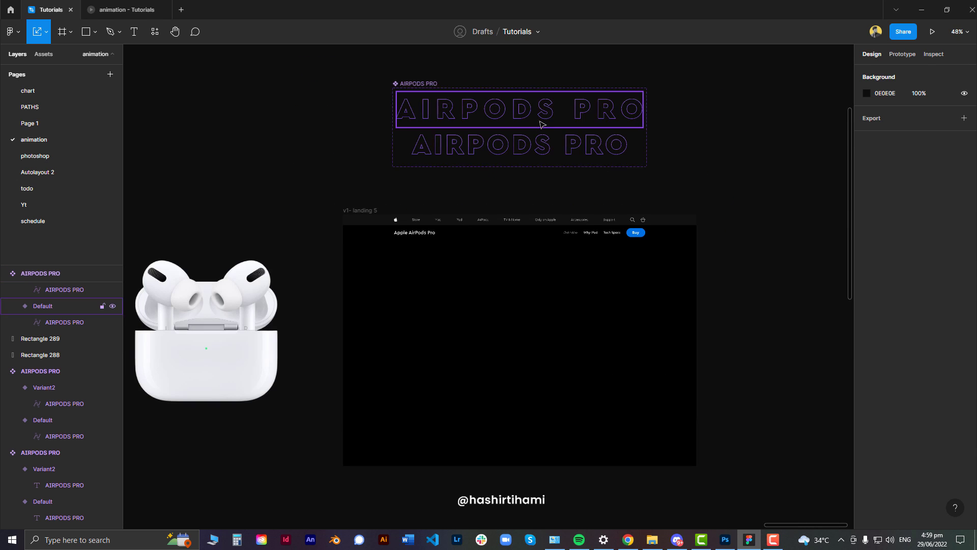
scroll(549, 124, "up", 1)
left_click(535, 122)
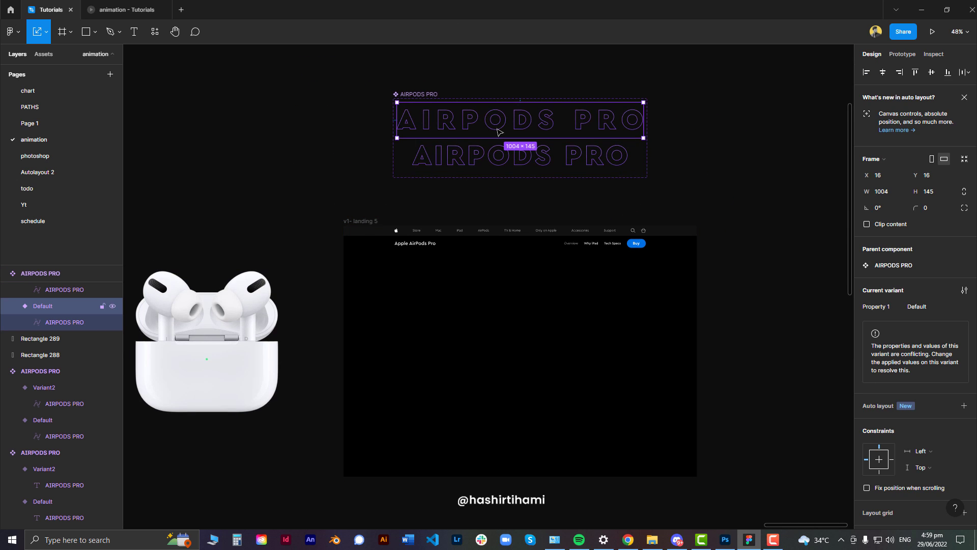
left_click(372, 225)
key("ctrl+v")
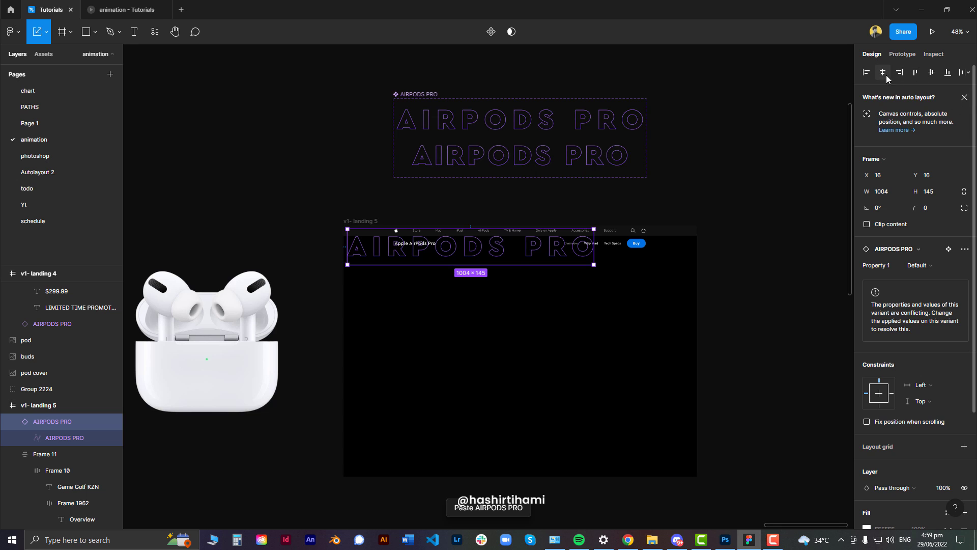
left_click(887, 75)
Preview the prototype's transition to its second screen, then return to the editor.
left_click(128, 13)
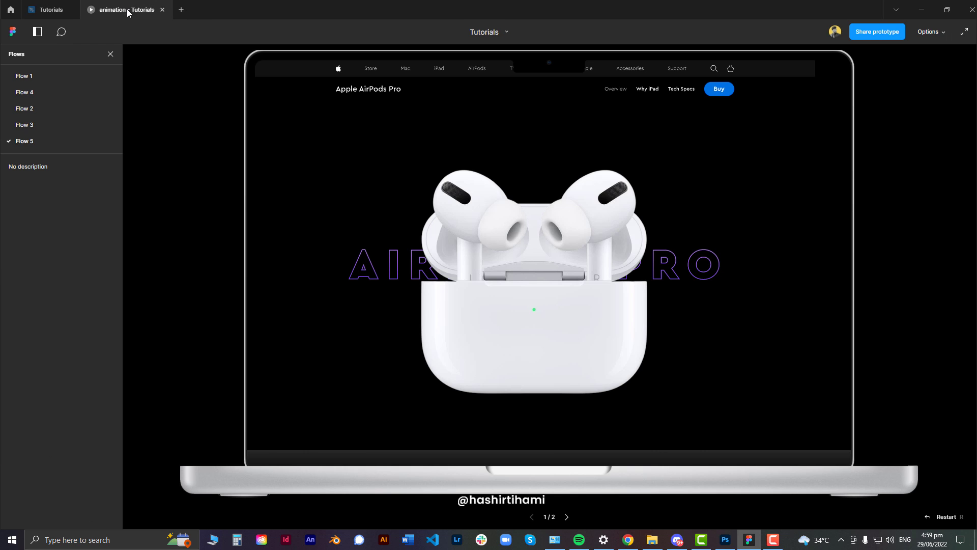
left_click(568, 517)
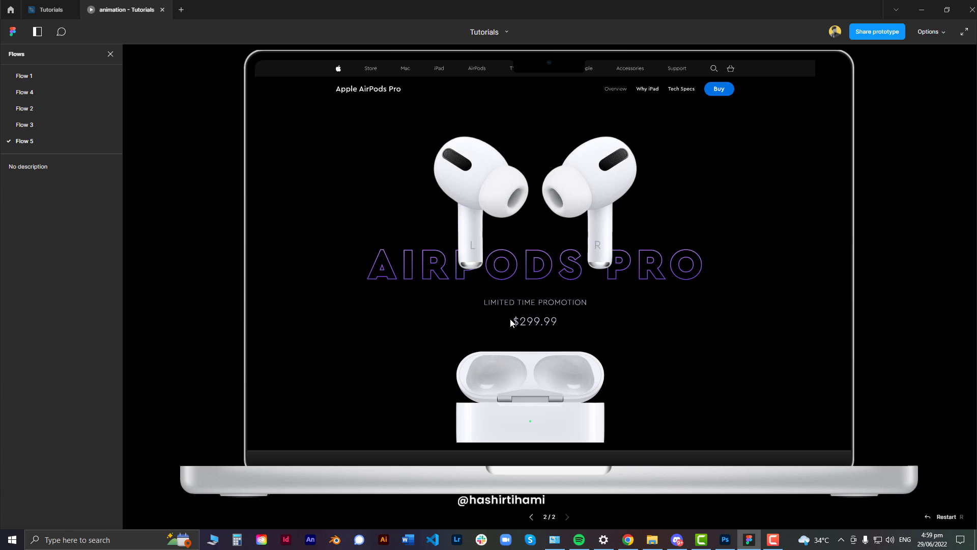
left_click(51, 9)
Start a Light, size 24 text layer below the AIRPODS PRO title.
scroll(494, 389, "up", 3)
key("t")
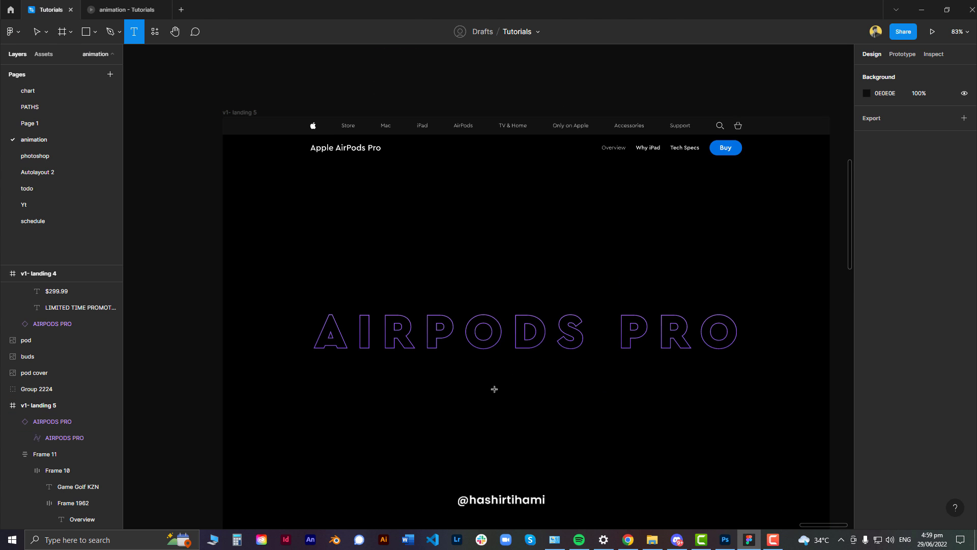
left_click(507, 391)
type("LIMI")
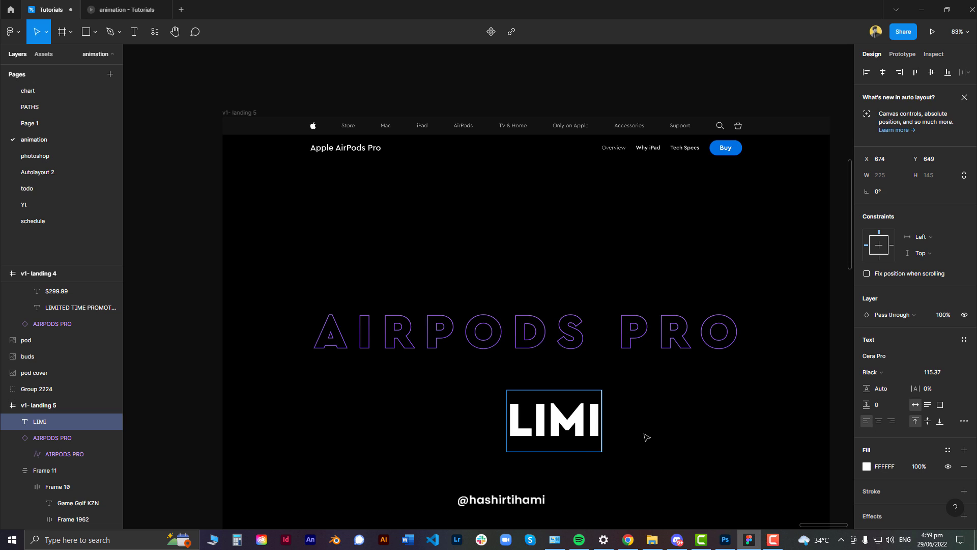
key("ctrl+a")
left_click(876, 372)
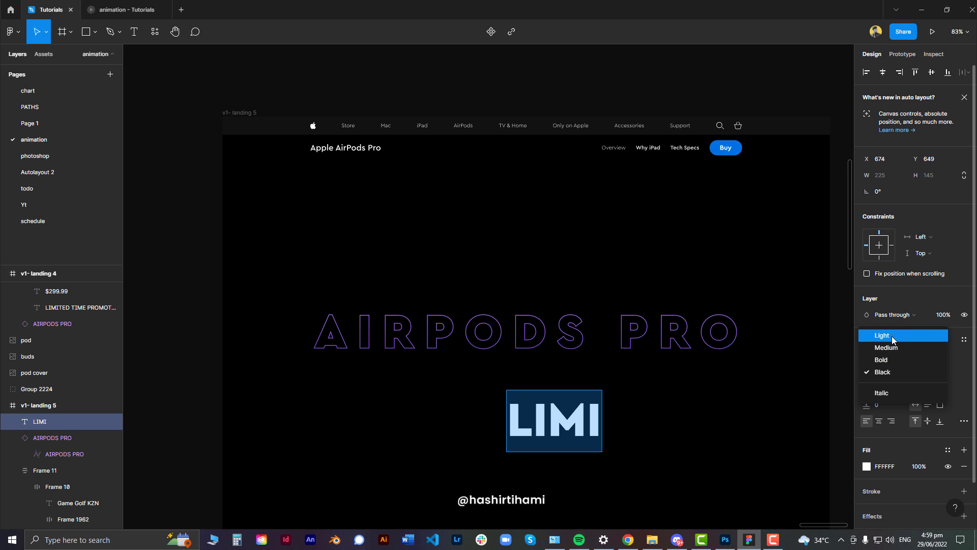
left_click(875, 337)
left_click(933, 373)
type("24")
key("Return")
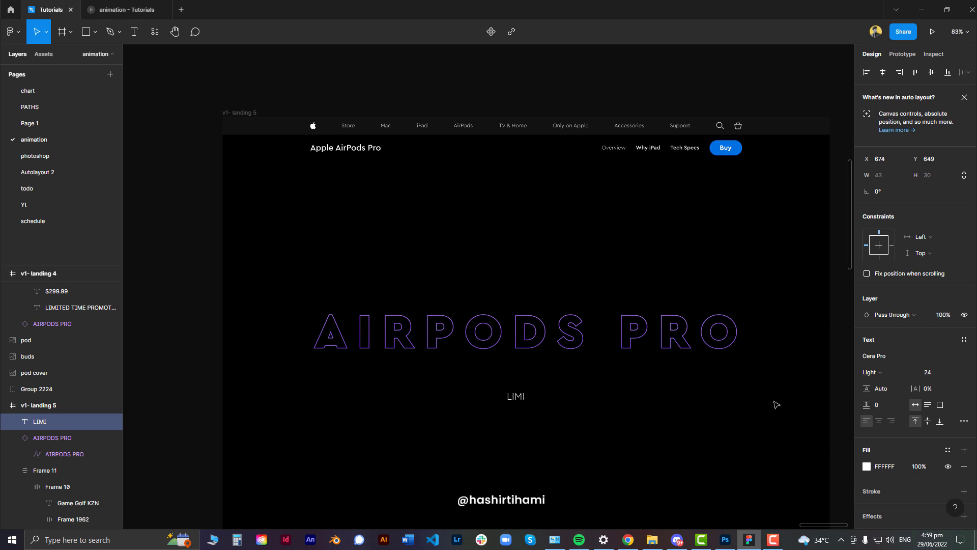
Complete it as 'LIMITED TIME PROMOTION' and centre it under the title.
type("TED")
type(" TIME PROMOTION")
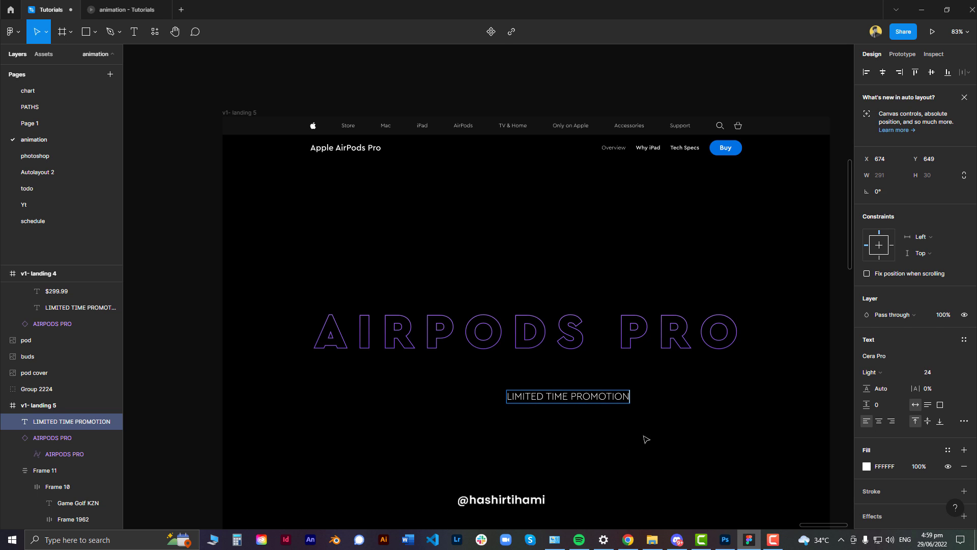
key("Escape")
mouse_move(584, 400)
left_mouse_down()
mouse_move(542, 400)
mouse_move(564, 431)
left_mouse_up()
Add the price text '$ 299.99' beneath the promotion line.
type("$")
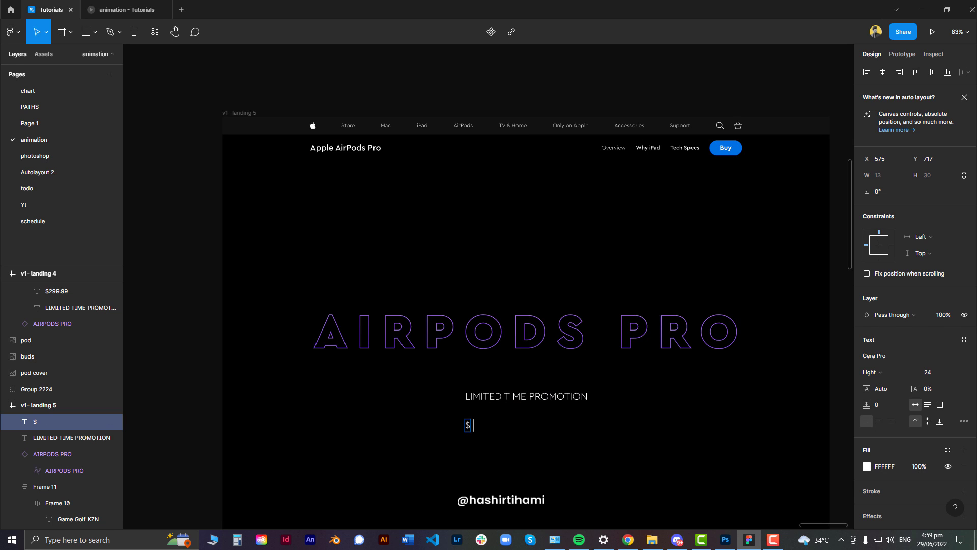
type(" 299")
key("BackSpace")
key("BackSpace")
type("99.")
type("99")
key("Escape")
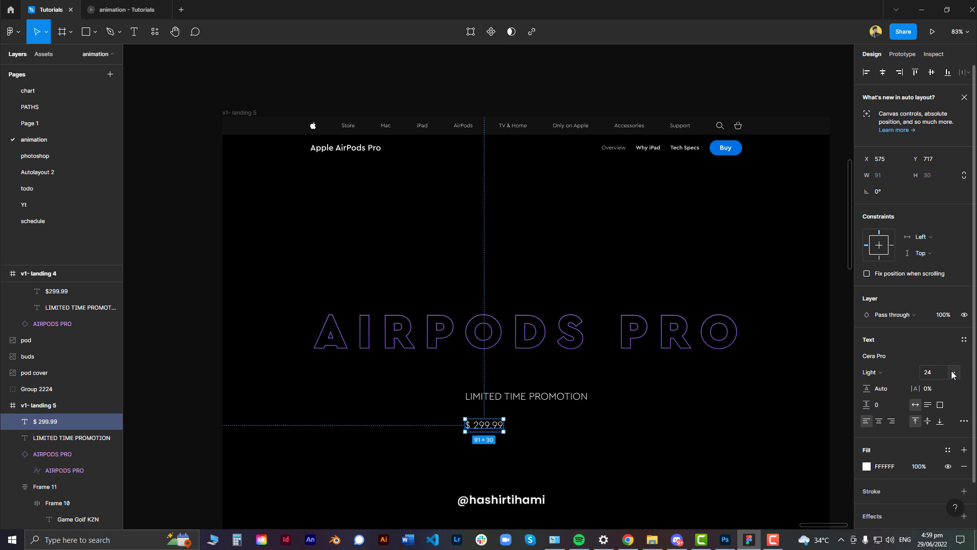
Make the price Medium weight and centre it under the promotion line.
mouse_move(937, 371)
left_click(954, 372)
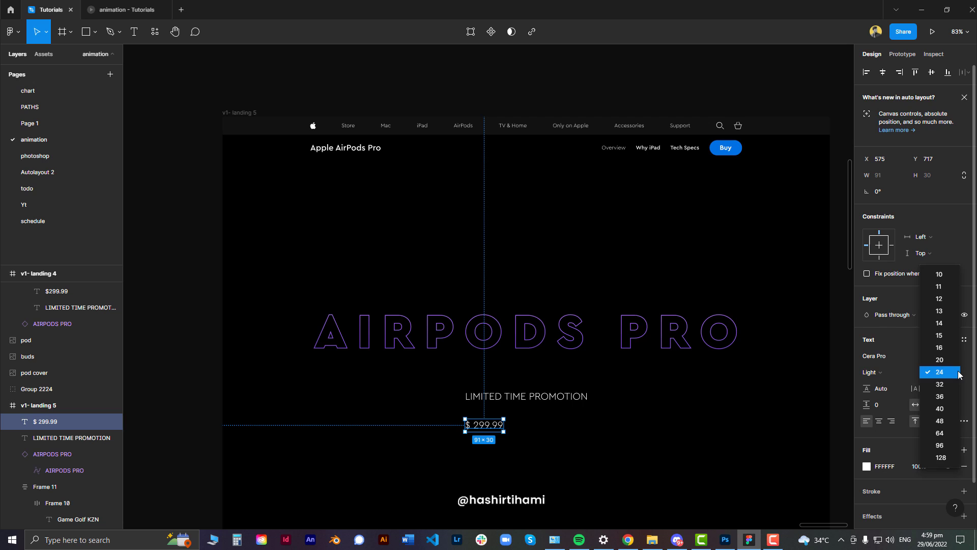
left_click(952, 397)
left_click(871, 372)
left_click(878, 392)
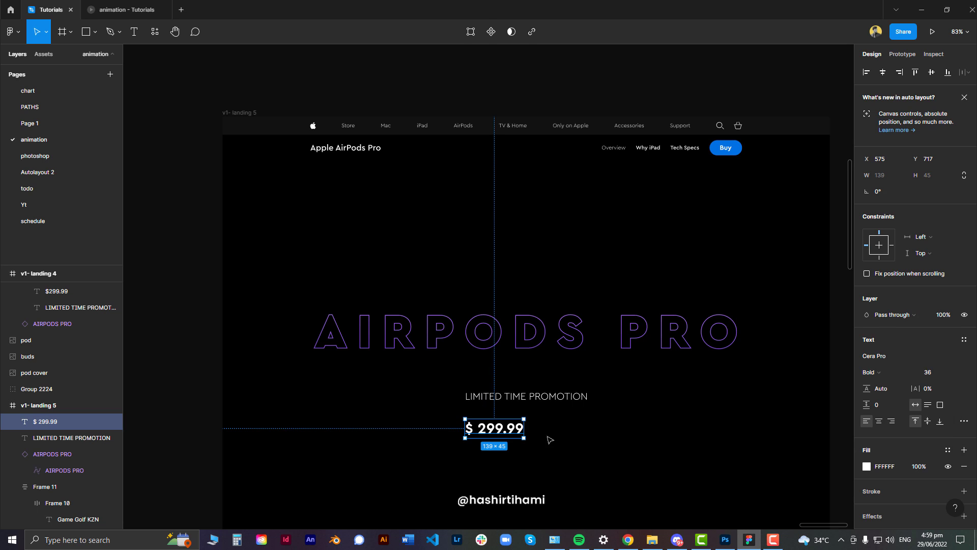
left_click(545, 437)
left_click(871, 372)
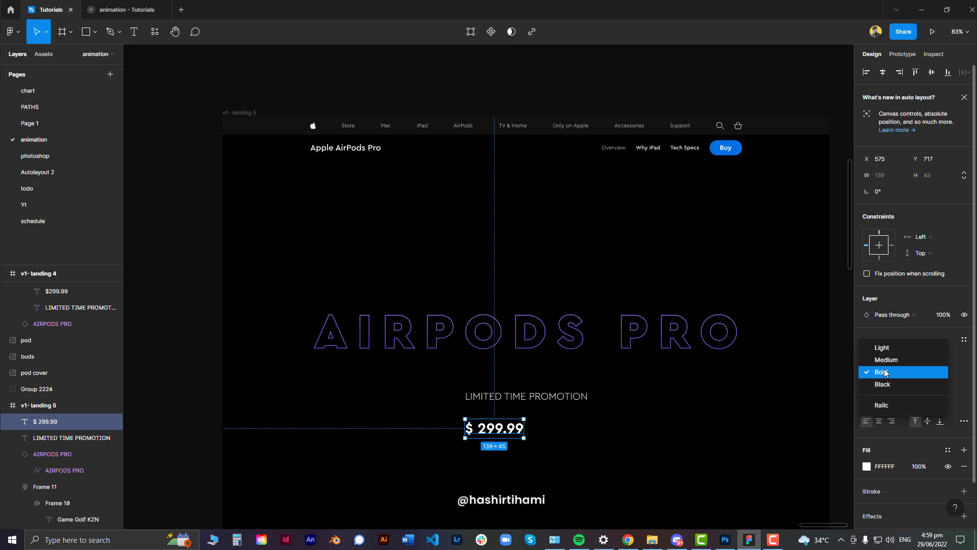
left_click(556, 421)
left_click_drag(480, 430, 539, 416)
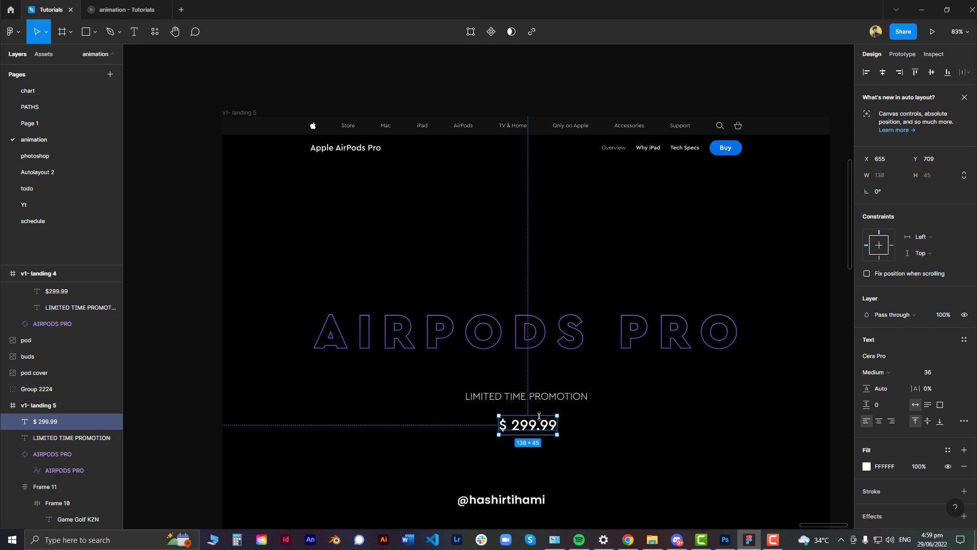
Set the price size to 30, then select the title, promotion line and price together.
left_click(928, 372)
type("30")
key("Return")
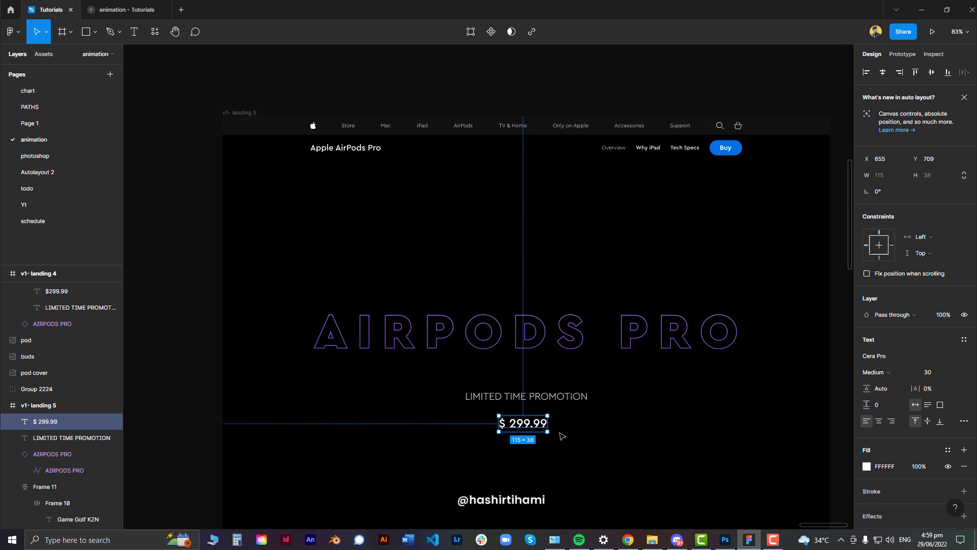
left_click(594, 455)
left_click_drag(604, 453, 466, 265)
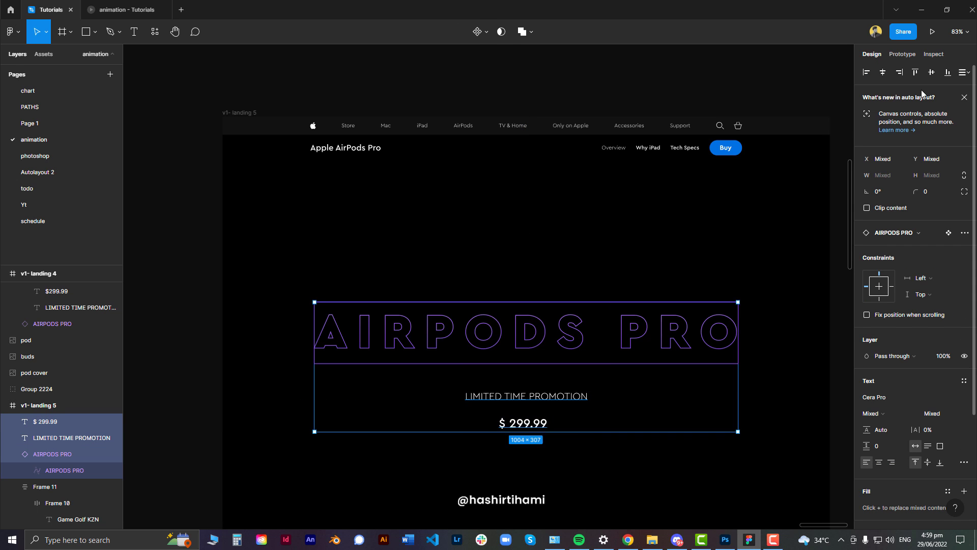
Try the whole AirPods image group inside v1-landing 5, then move it back out.
left_click(564, 456)
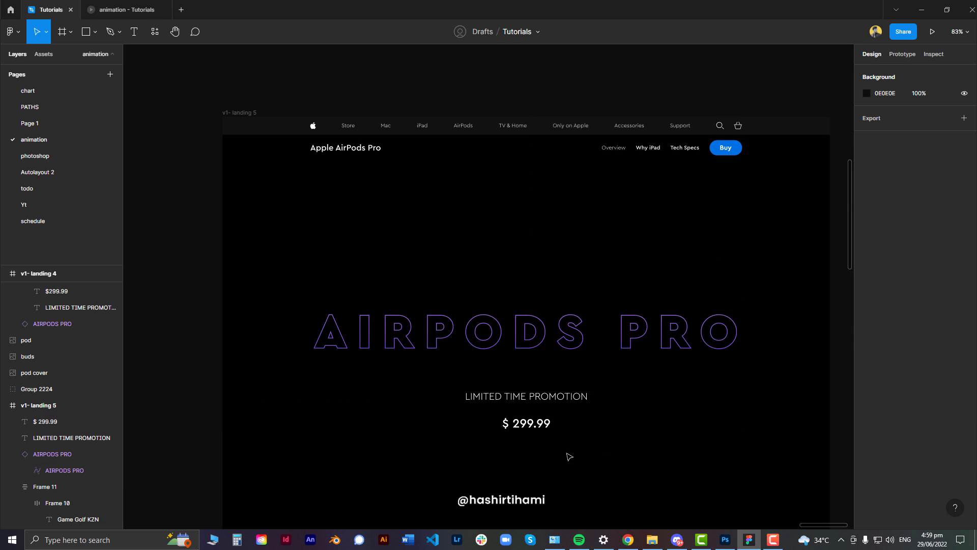
scroll(569, 456, "down", 2)
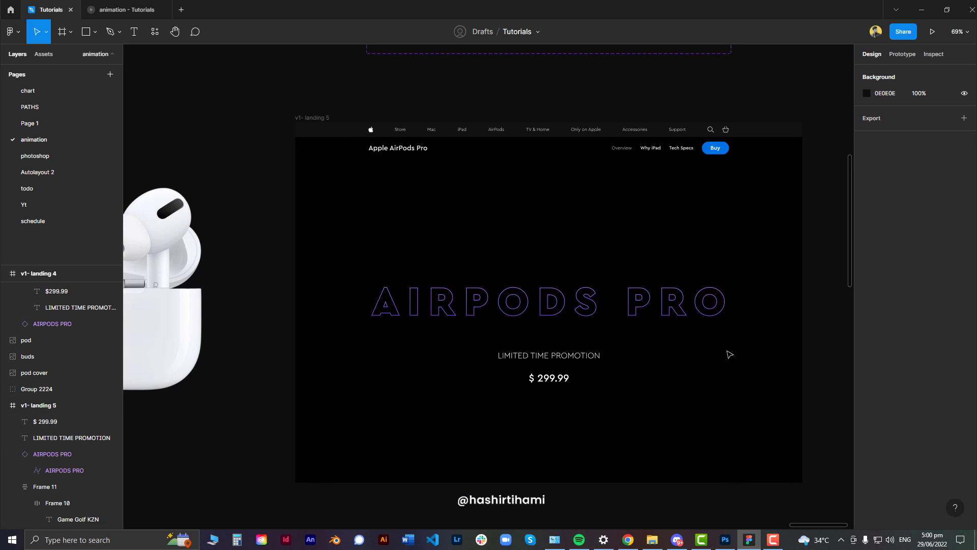
scroll(559, 336, "left", 3)
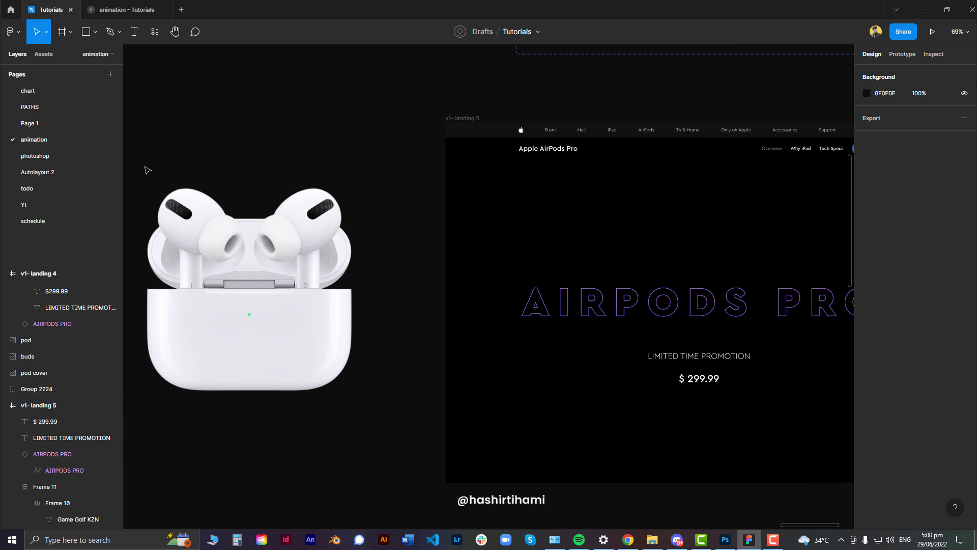
left_click_drag(142, 161, 389, 381)
left_click_drag(247, 290, 718, 321)
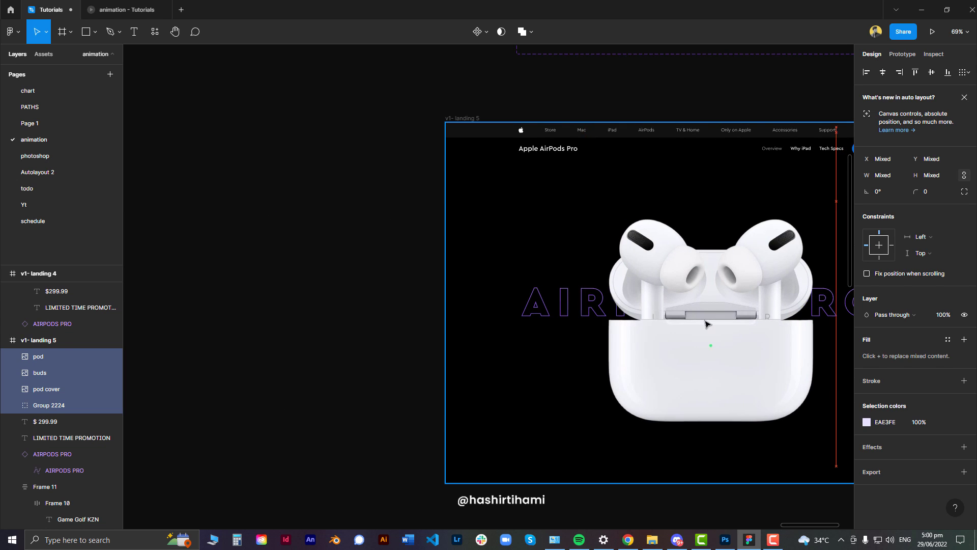
scroll(718, 322, "right", 4)
left_click_drag(519, 306, 519, 304)
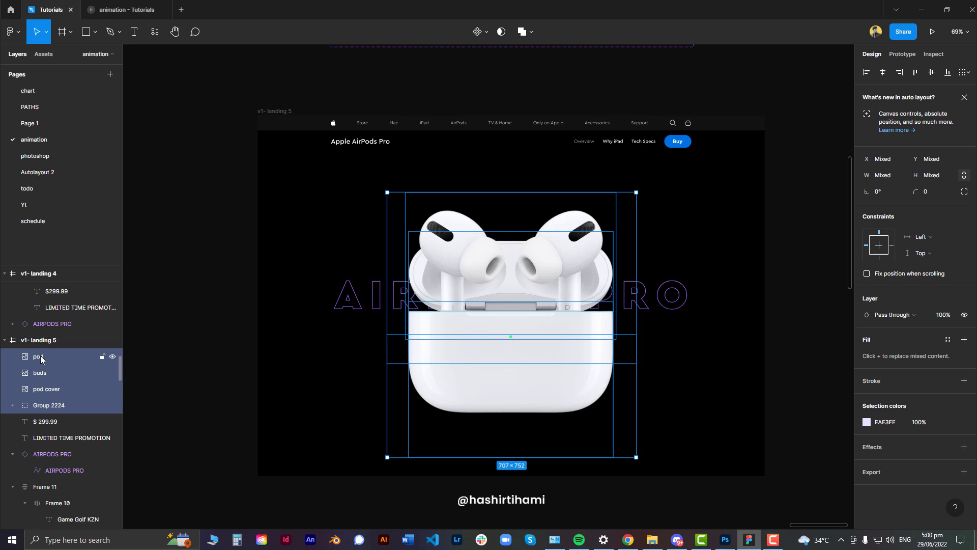
left_click_drag(530, 366, 188, 363)
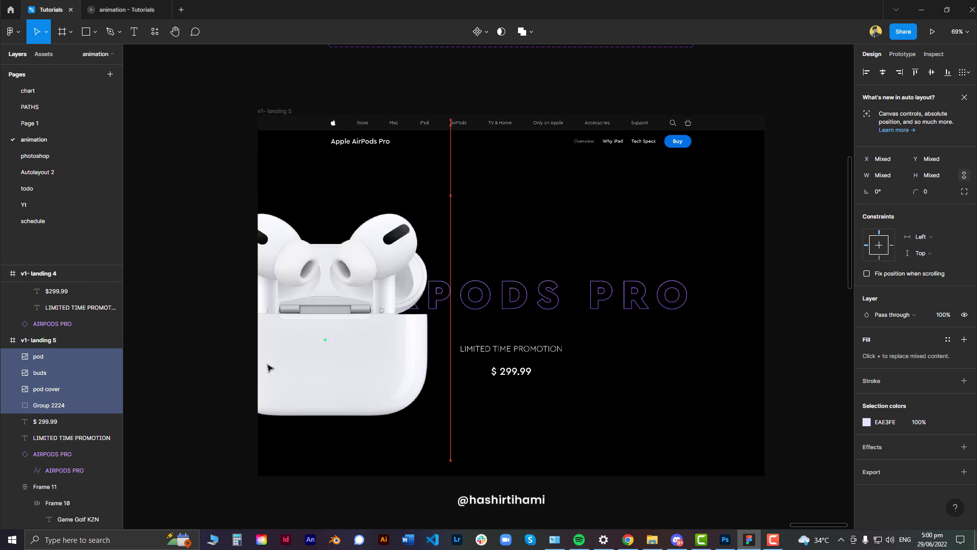
Separate Group 2224 from the AirPods images and delete it.
scroll(351, 351, "left", 5)
left_click(356, 352)
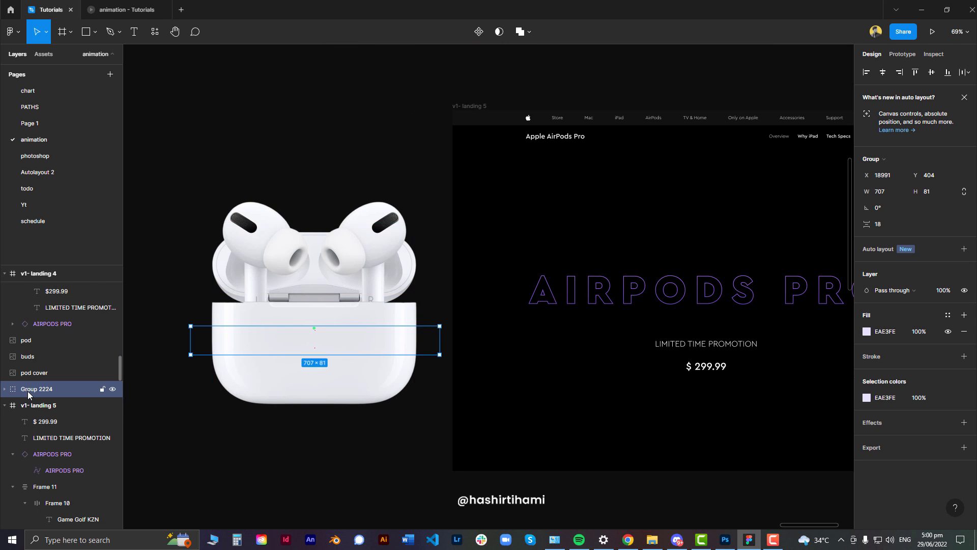
left_click_drag(358, 346, 360, 470)
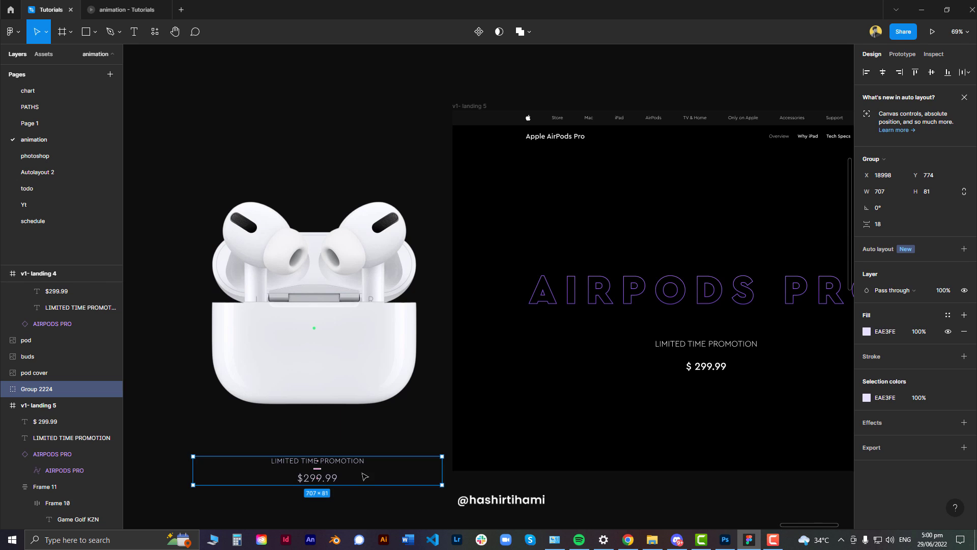
key("Delete")
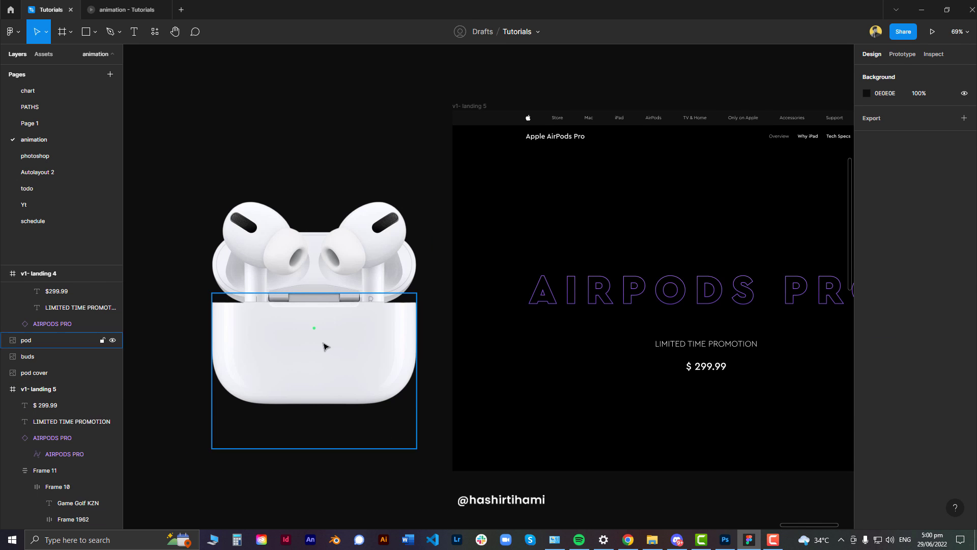
Move the pod, buds and pod cover images into the centre of v1-landing 5.
scroll(392, 162, "left", 2)
left_click_drag(259, 179, 432, 503)
scroll(318, 373, "right", 5)
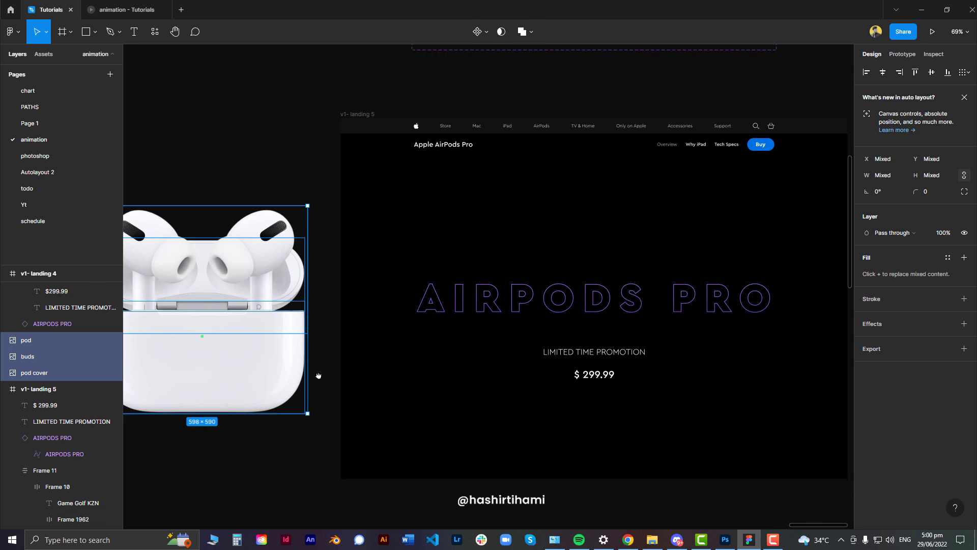
mouse_move(250, 316)
left_mouse_down()
mouse_move(628, 344)
mouse_move(541, 329)
left_mouse_up()
Click through the prototype preview to check the frame transition.
scroll(566, 338, "right", 5)
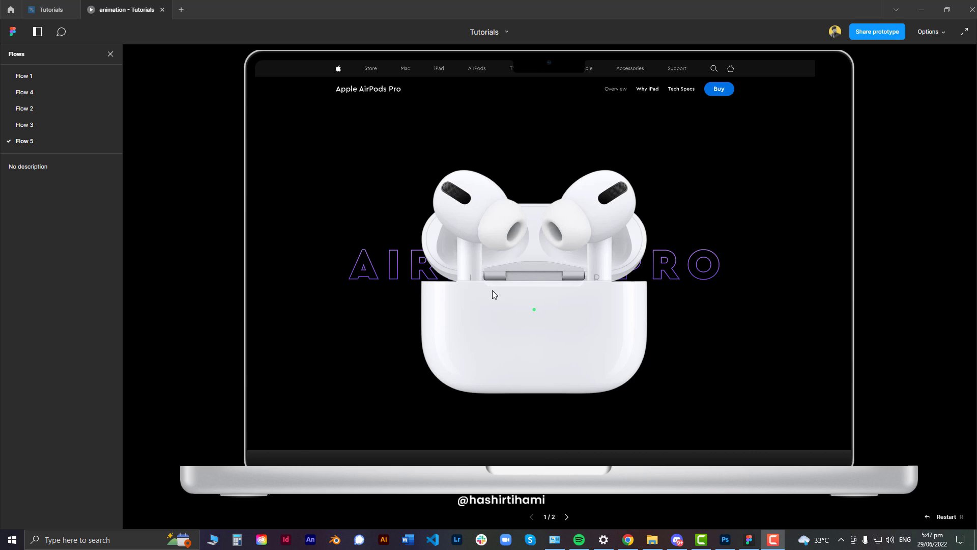
left_click(526, 286)
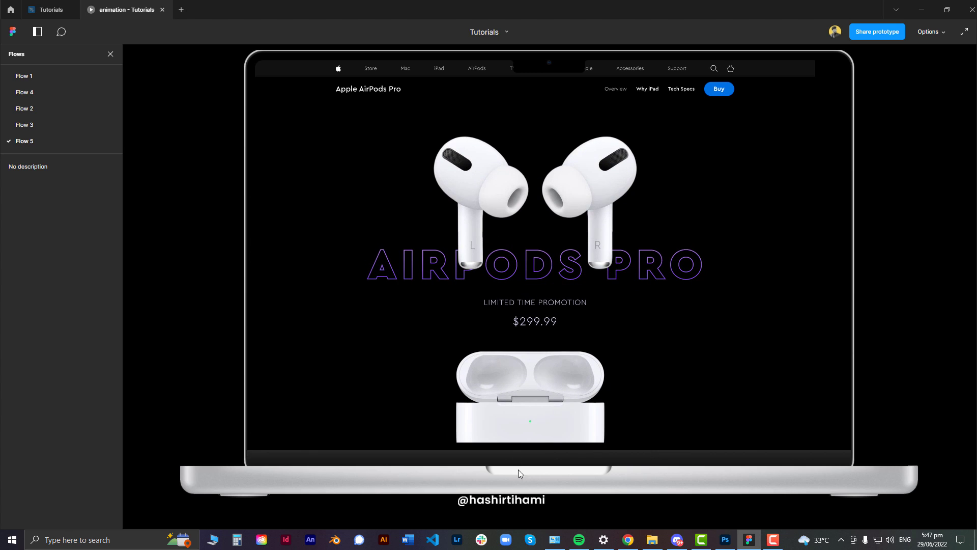
left_click(565, 402)
left_click(566, 517)
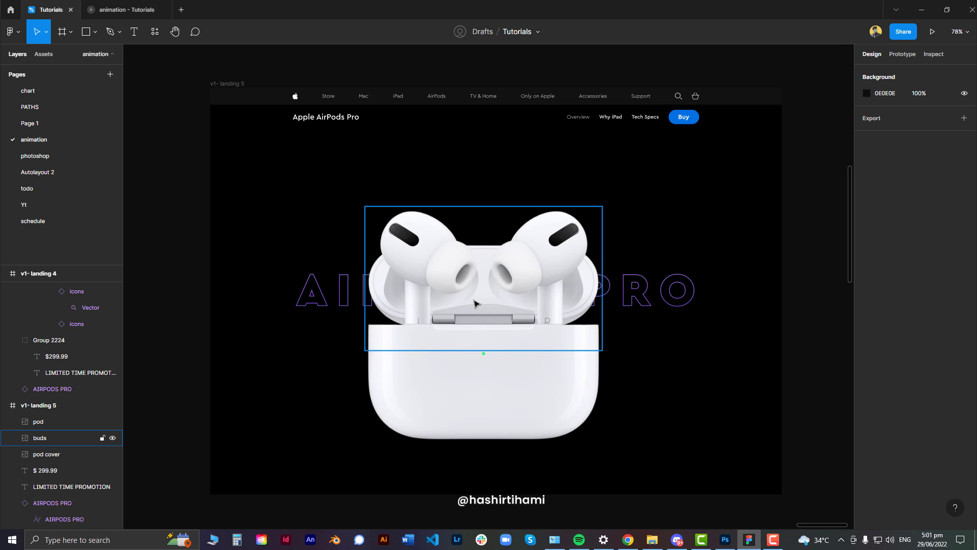
Alt-drag v1-landing 5 to the right to create the copy v1-landing 6.
scroll(474, 304, "down", 5, "ctrl")
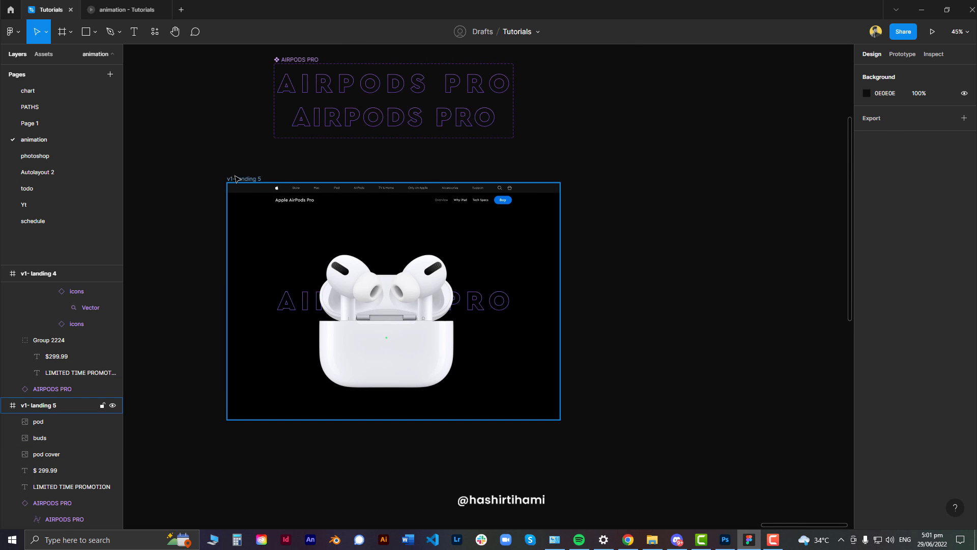
left_click_drag(237, 178, 582, 177)
scroll(582, 176, "right", 3)
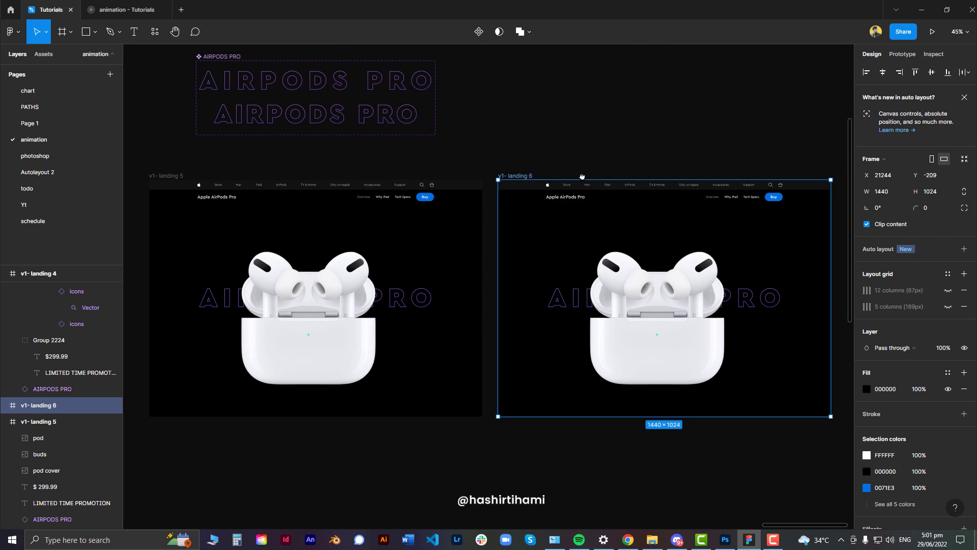
left_click(566, 310)
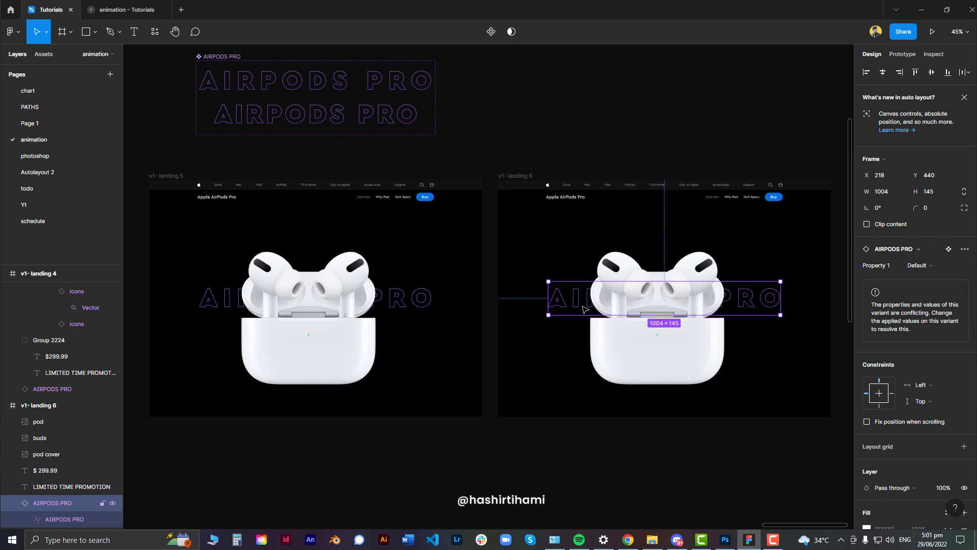
Rename the second AIRPODS PRO variant's Property 1 to VARIANT2.
left_click(300, 126)
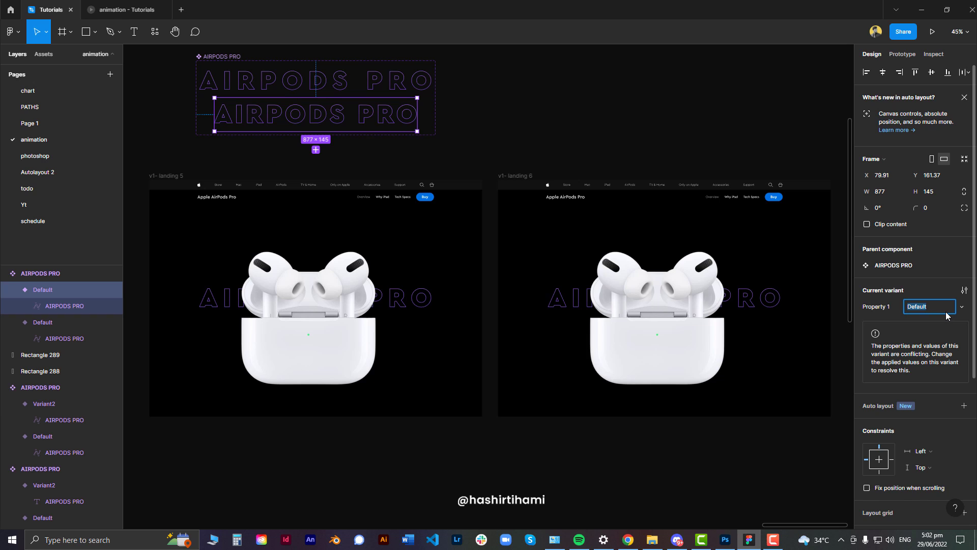
type("VARIANT2")
left_click(659, 128)
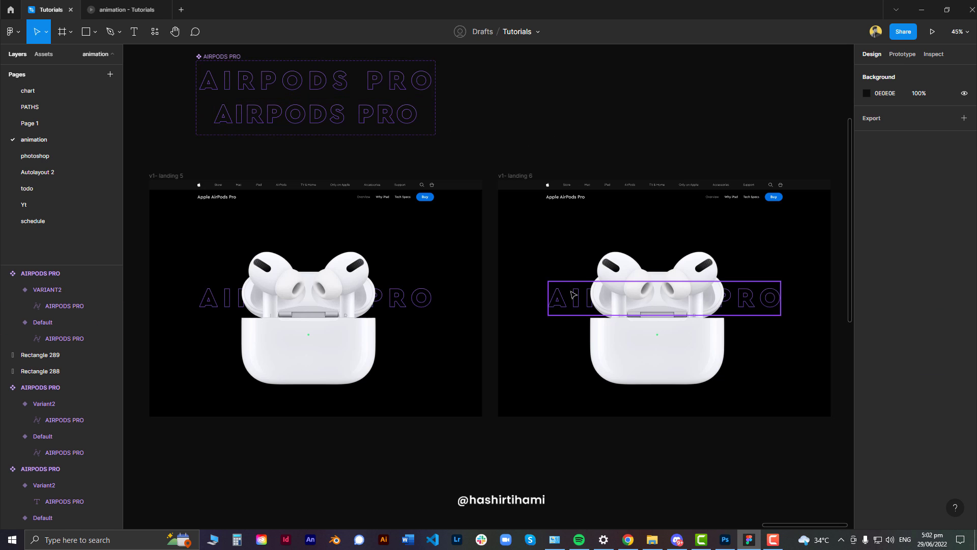
Switch v1-landing 6's title instance to VARIANT2 and re-centre it.
left_click(661, 298)
left_click(921, 265)
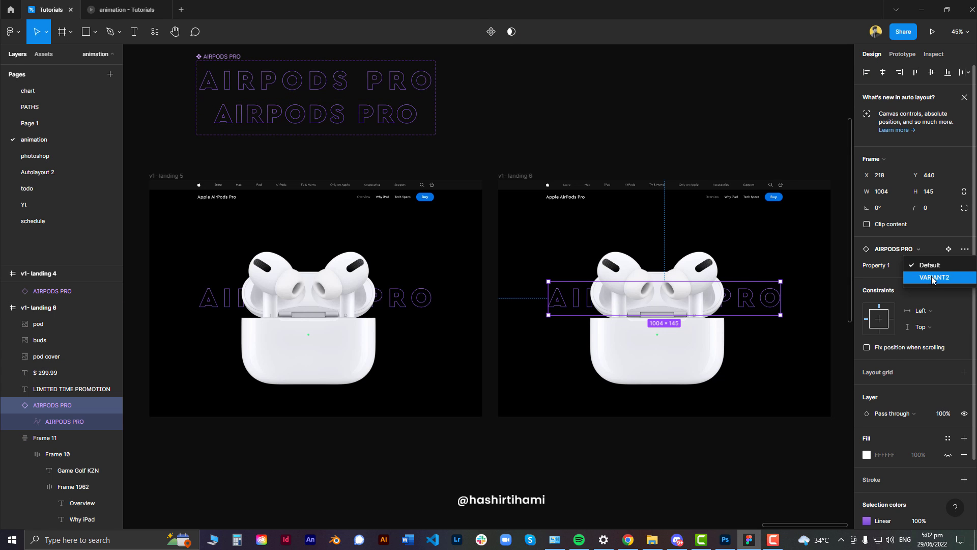
left_click(914, 278)
left_click_drag(737, 303, 751, 302)
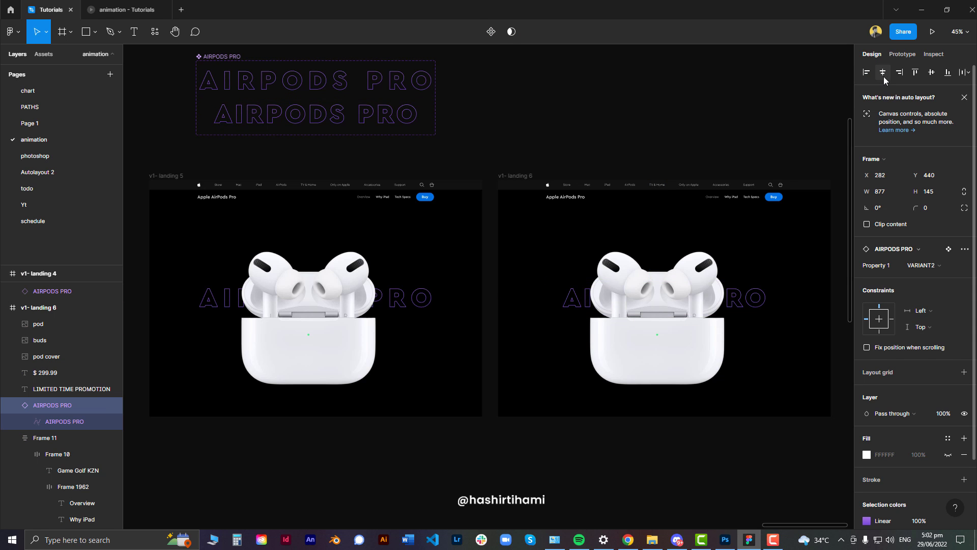
Enlarge the pod and pod cover images together in v1-landing 6.
left_click(630, 118)
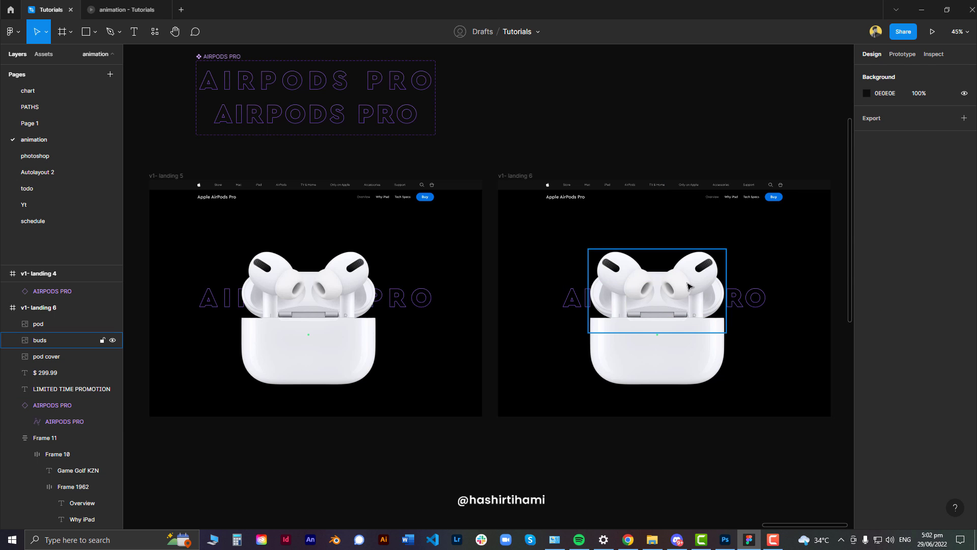
left_click(686, 281)
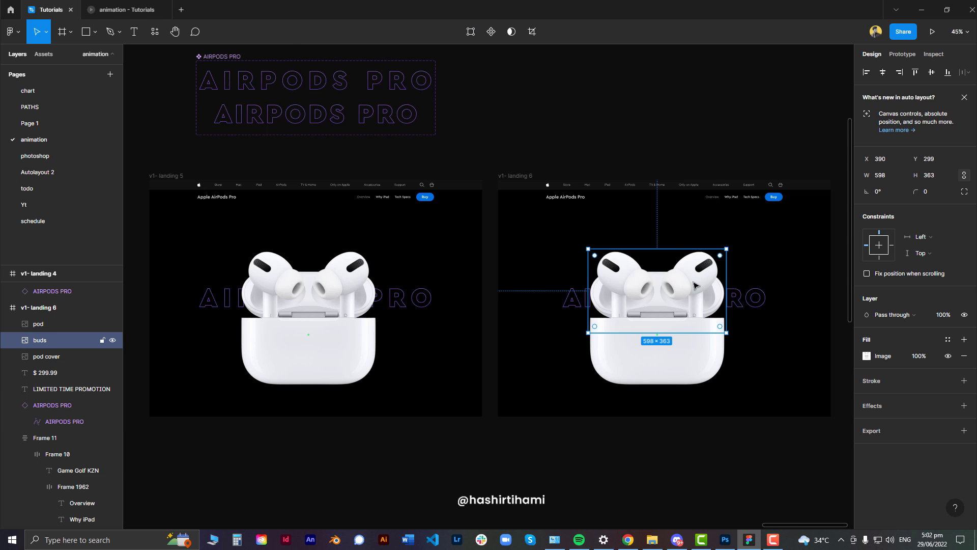
scroll(685, 283, "up", 3)
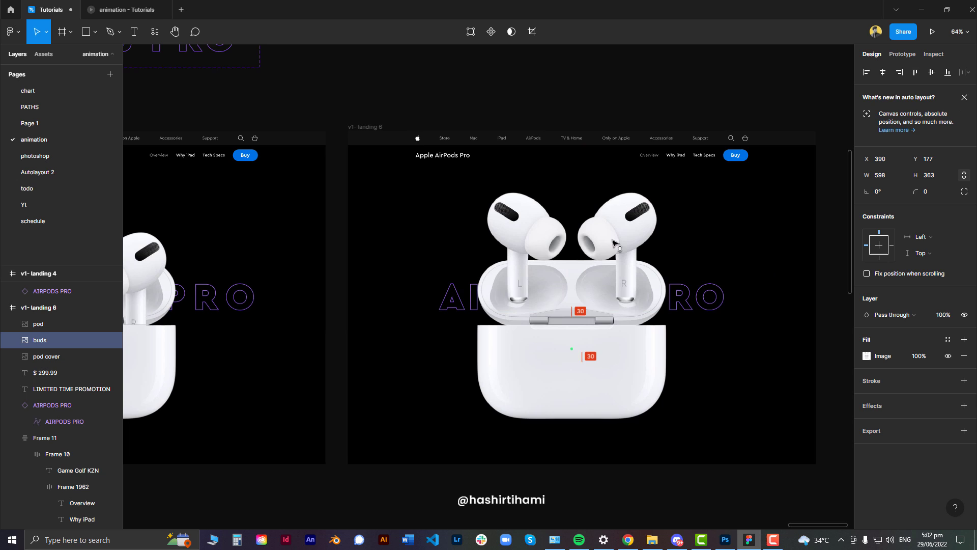
left_click(586, 316)
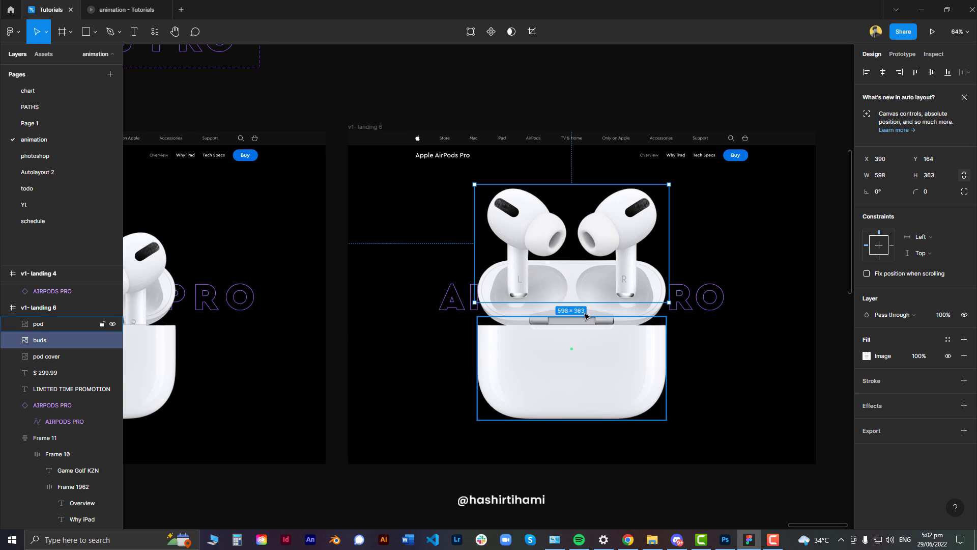
left_click(590, 353, "shift")
mouse_move(666, 258)
left_mouse_down()
mouse_move(648, 279)
mouse_move(607, 423)
left_mouse_up()
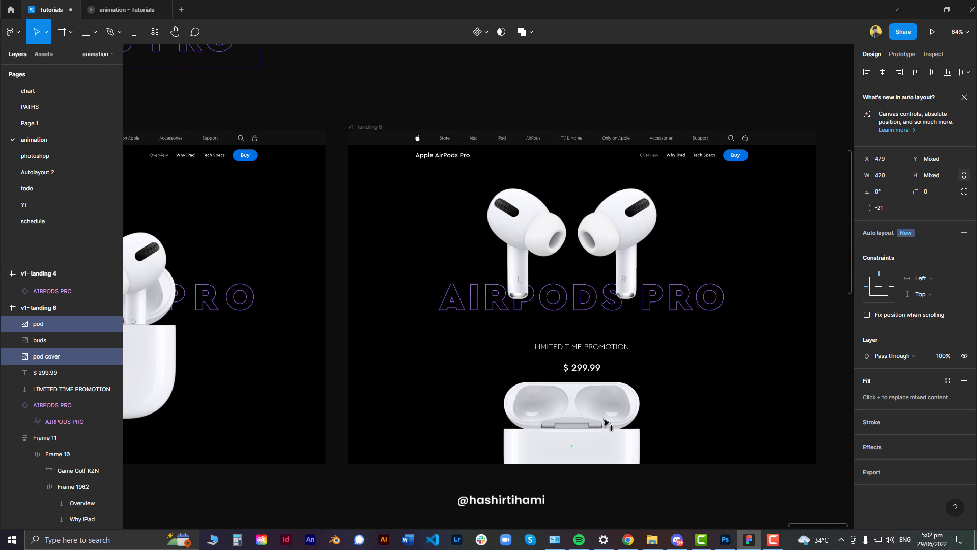
Align the open case lid and base on the frame's centre line beneath the $299.99 price.
left_click(582, 367)
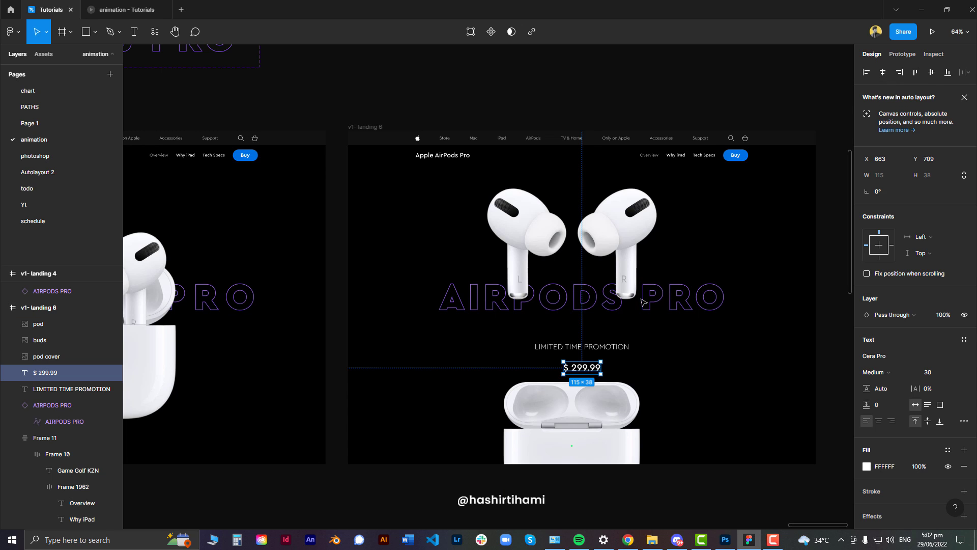
left_click(601, 405)
left_click(615, 427, "shift")
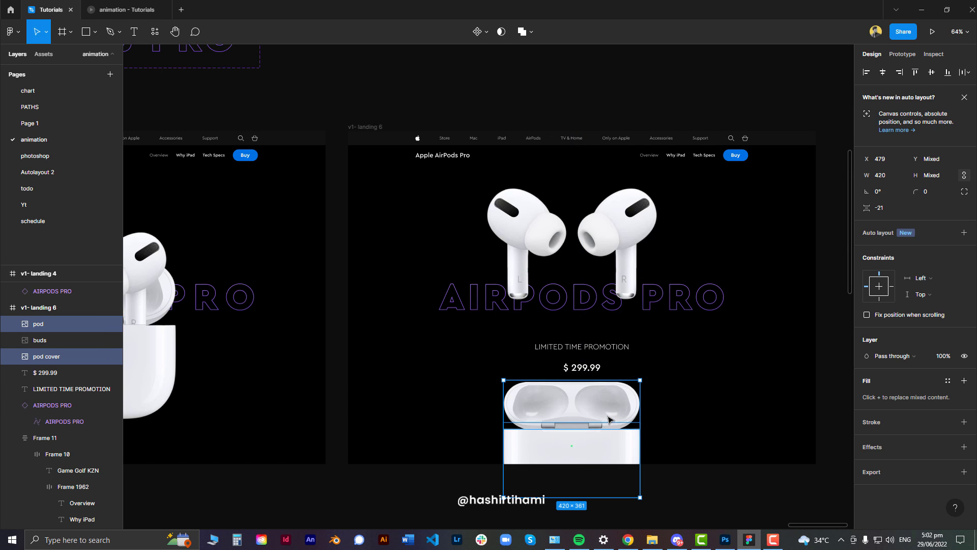
left_click_drag(609, 410, 620, 411)
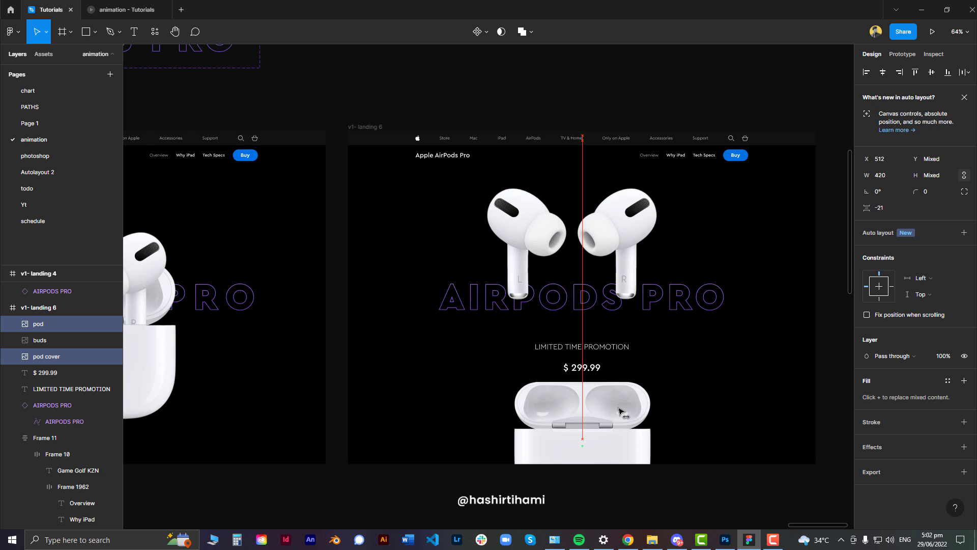
key("ctrl+z")
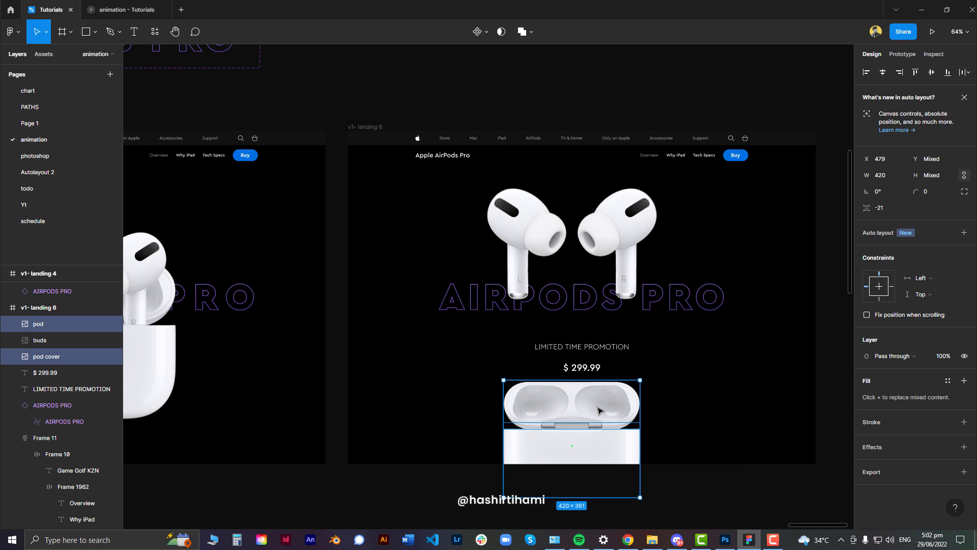
left_click_drag(602, 406, 612, 406)
Nudge the earbuds slightly right in the v1-landing 5 frame.
left_click(604, 218)
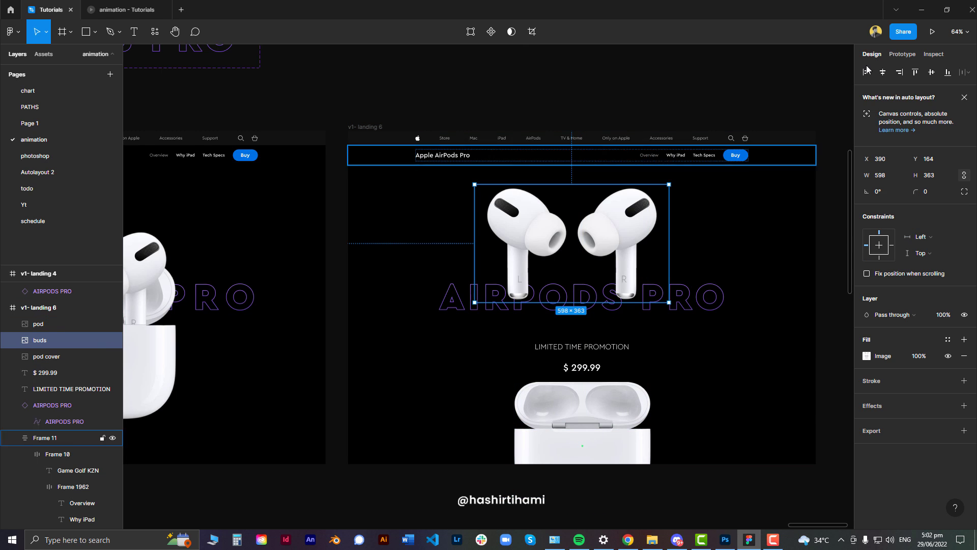
left_click_drag(604, 218, 615, 218)
left_click(621, 109)
left_click_drag(475, 184, 811, 166)
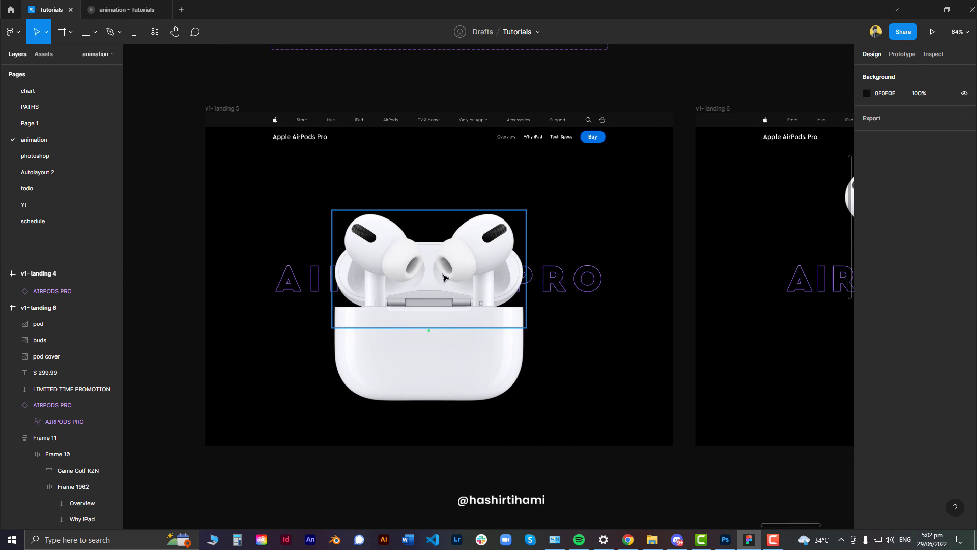
left_click(489, 277)
left_click_drag(488, 277, 499, 278)
Shift landing 5's case base right so it sits under the lid.
left_click(378, 288)
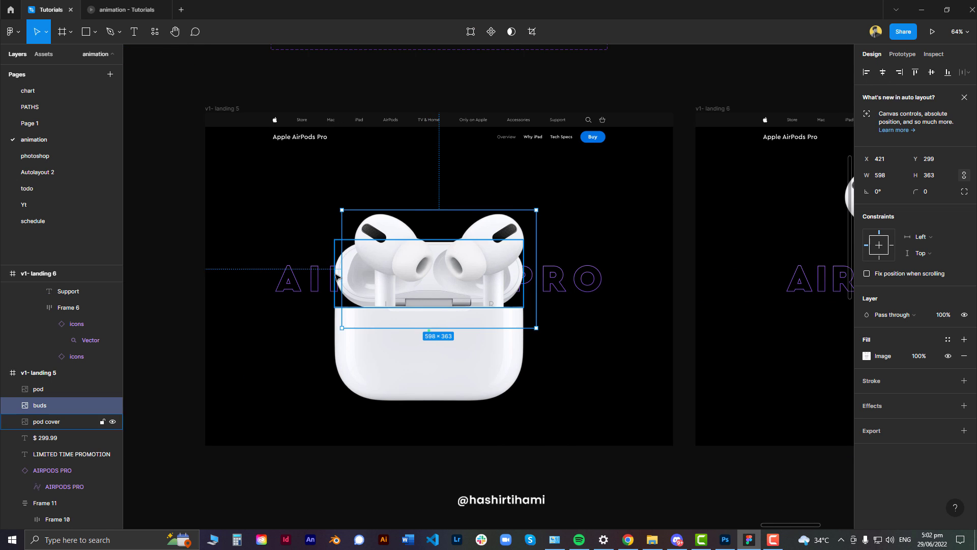
left_click(374, 351, "shift")
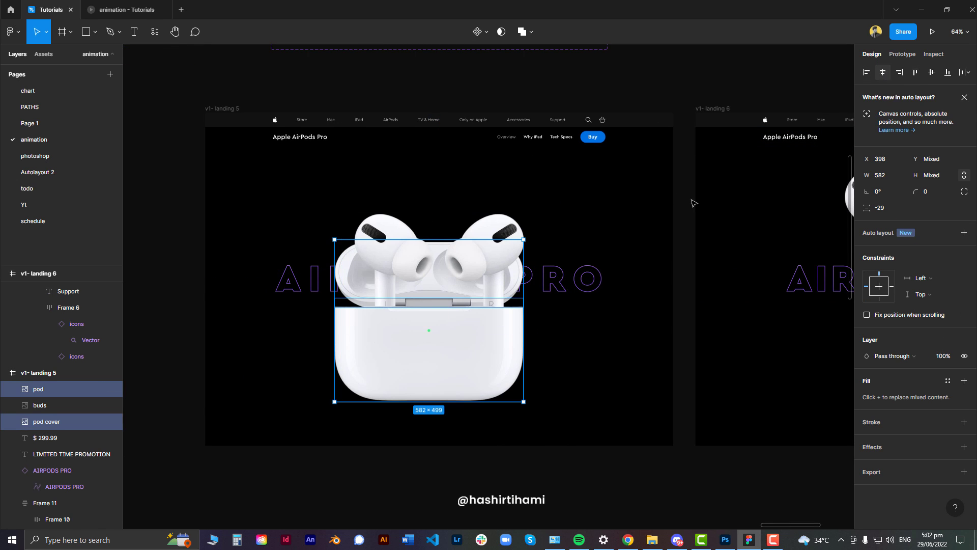
left_click(447, 204)
left_click(364, 270)
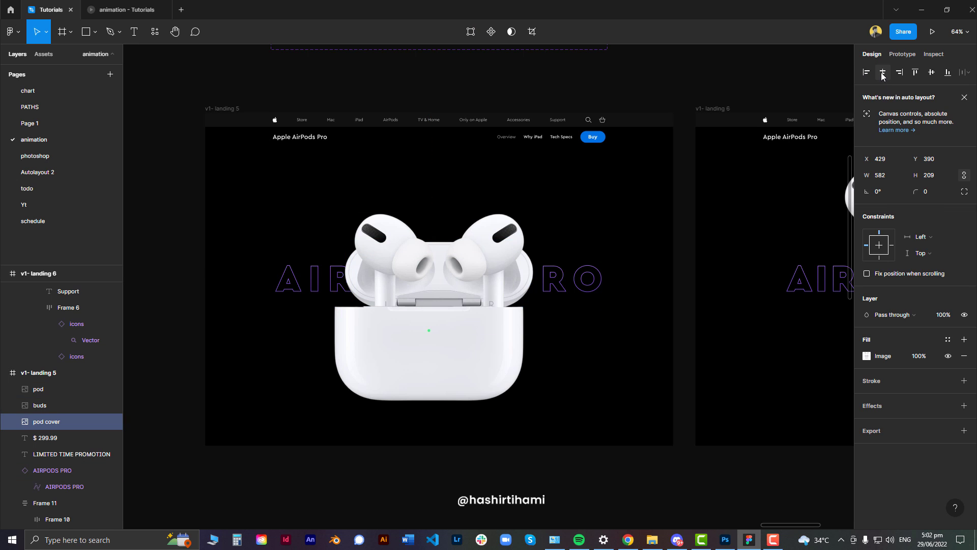
left_click(388, 346)
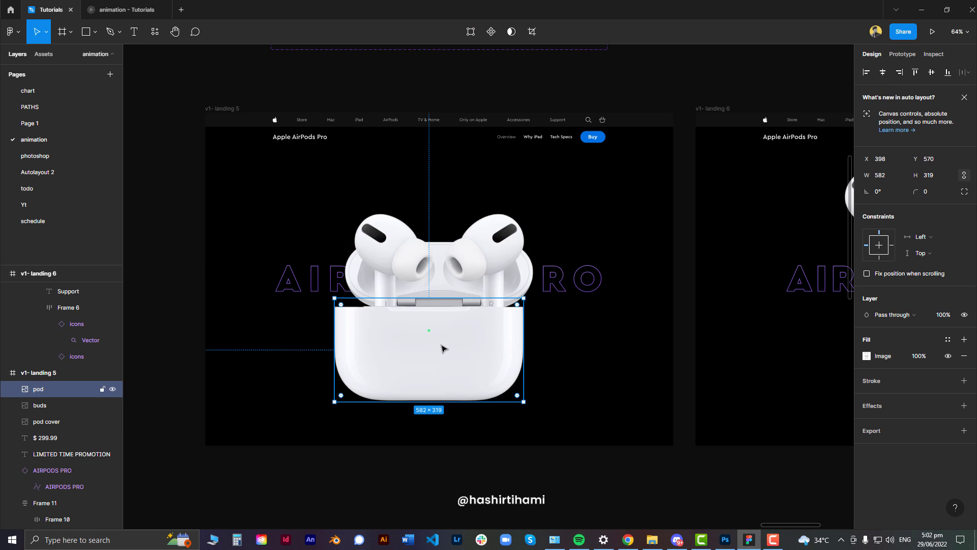
left_click_drag(443, 346, 453, 347)
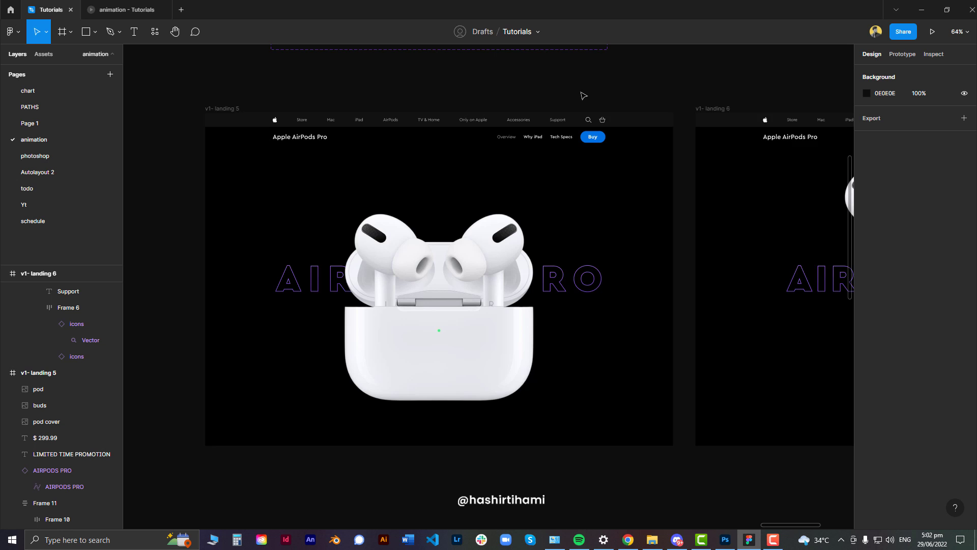
scroll(551, 102, "down", 3, "ctrl")
scroll(574, 256, "right", 5)
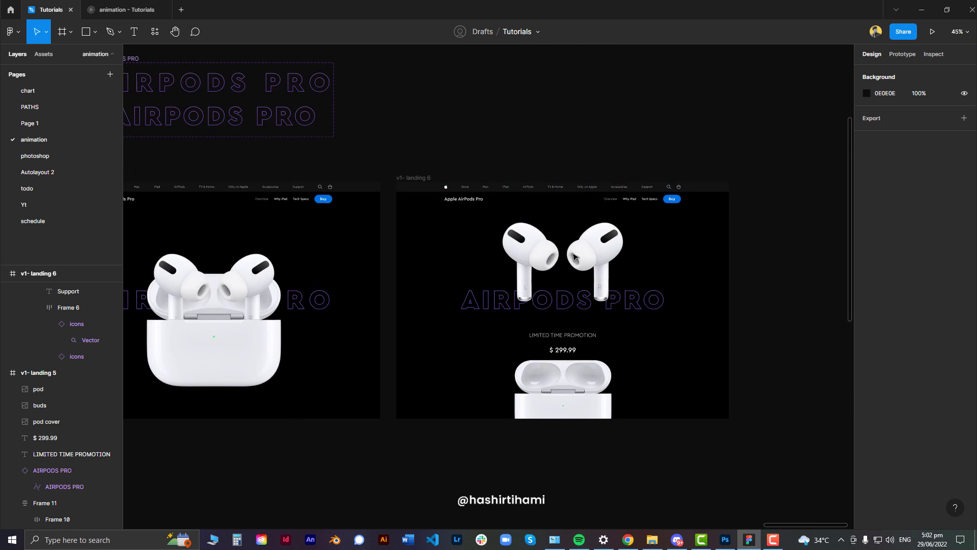
scroll(574, 256, "up", 2, "ctrl")
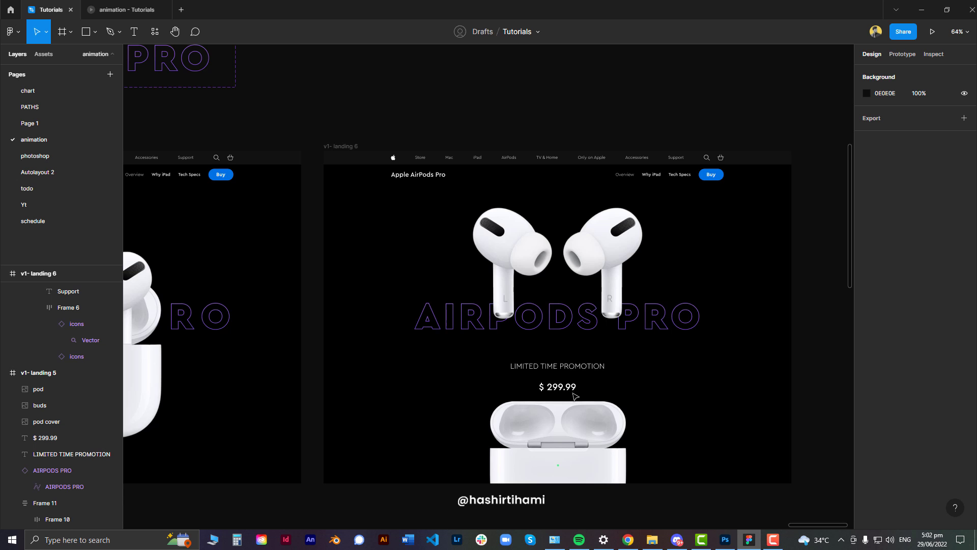
Find and select v1-landing 5's $ 299.99 and LIMITED TIME PROMOTION text layers.
mouse_move(567, 390)
left_mouse_down()
mouse_move(635, 384)
mouse_move(651, 357)
left_mouse_up()
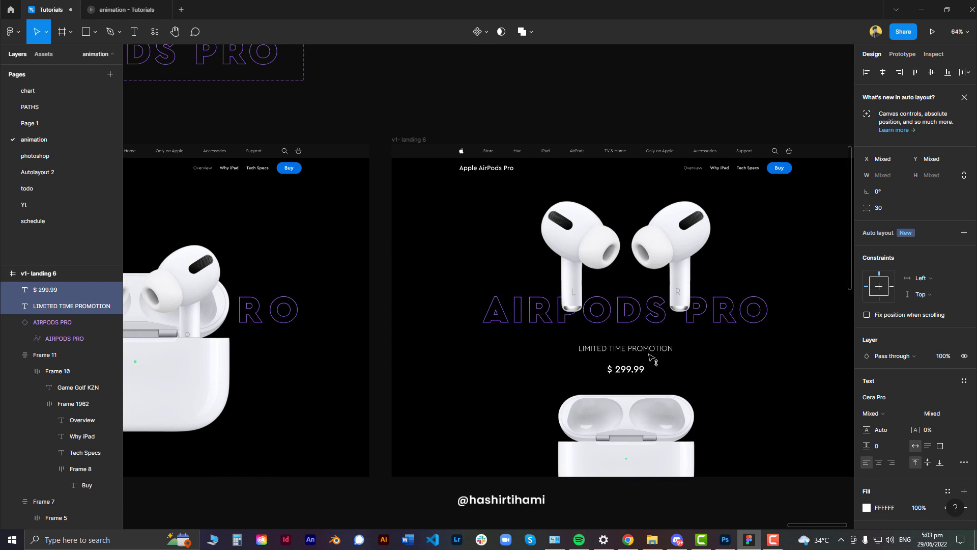
scroll(405, 358, "left", 5)
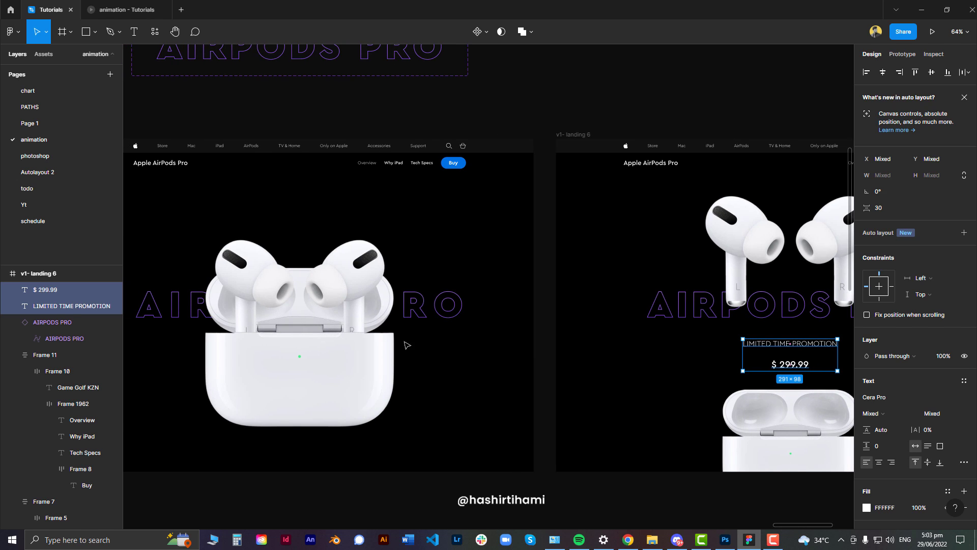
left_click(382, 359)
left_click(70, 438)
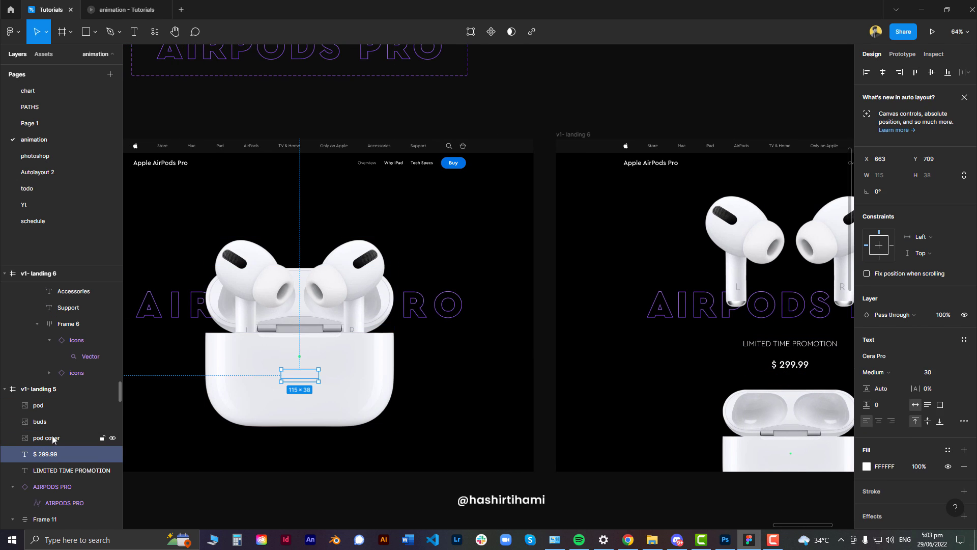
left_click(56, 439, "shift")
left_click(59, 456)
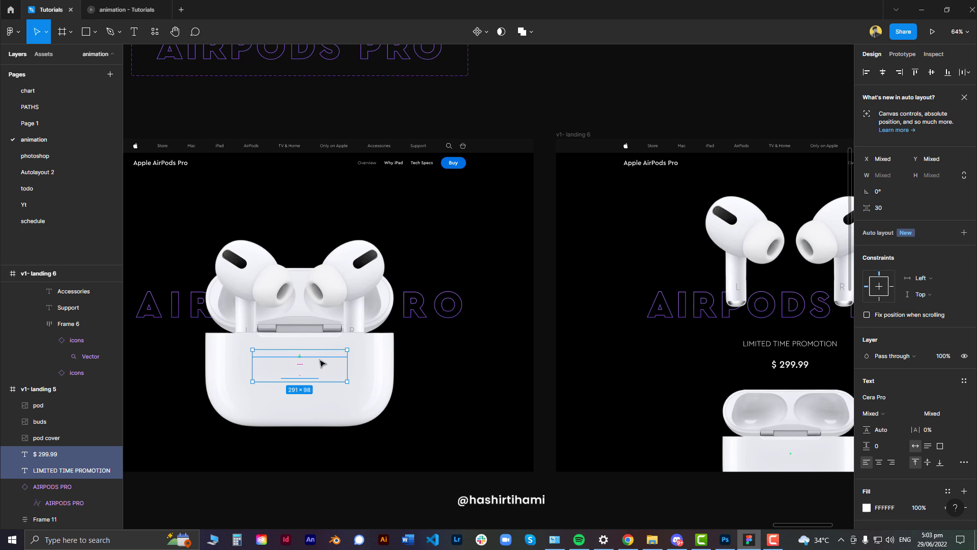
left_click(790, 353)
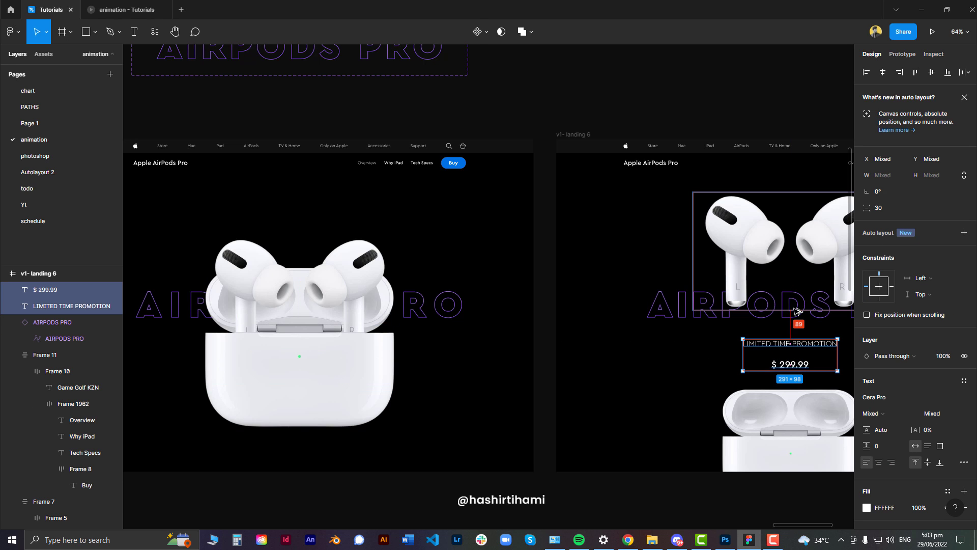
left_click(246, 375)
Nudge landing 5's price and promotion text up and measure its gap to the title.
left_click(55, 456)
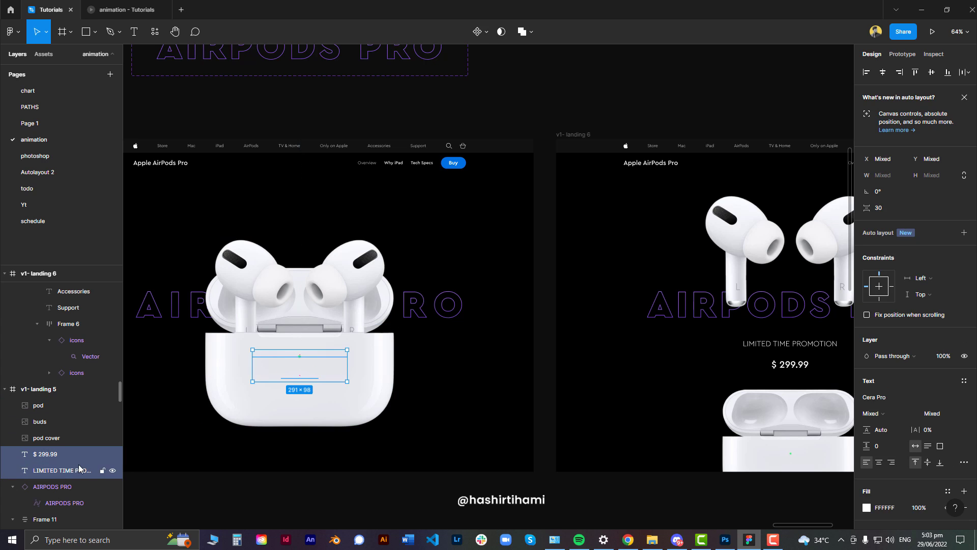
key("shift+Up")
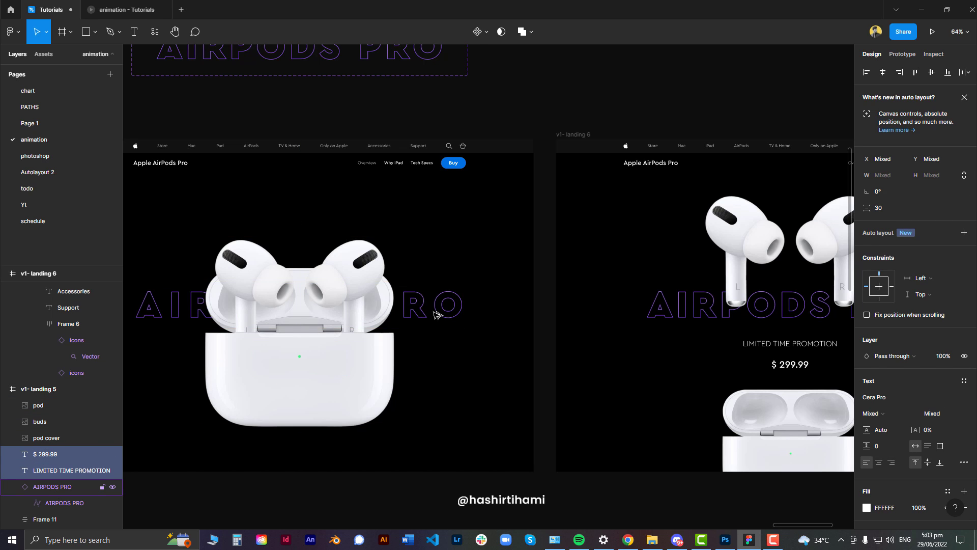
key("alt")
key("Escape")
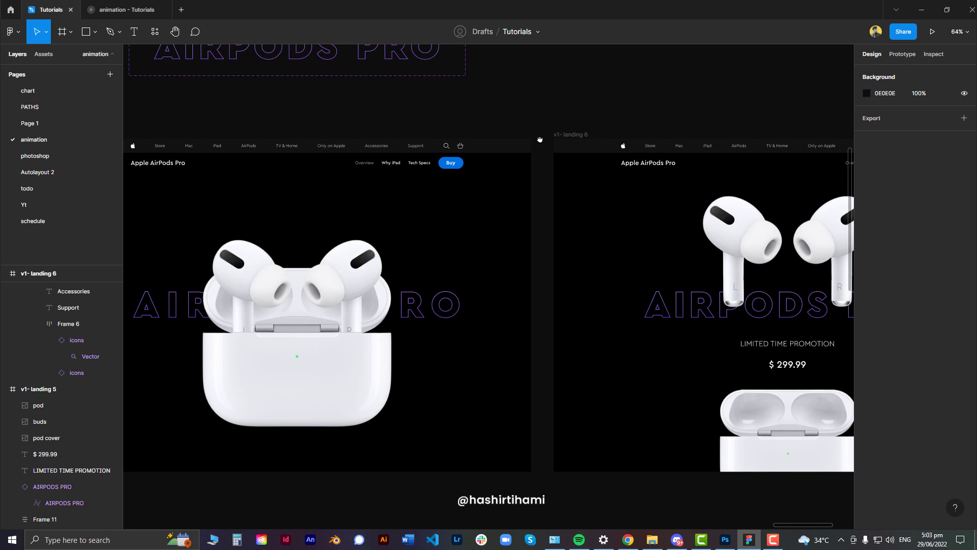
scroll(389, 147, "down", 3, "ctrl")
Delete v1-landing 5's existing prototype link to v1-landing 4.
left_click(238, 153)
left_click(903, 54)
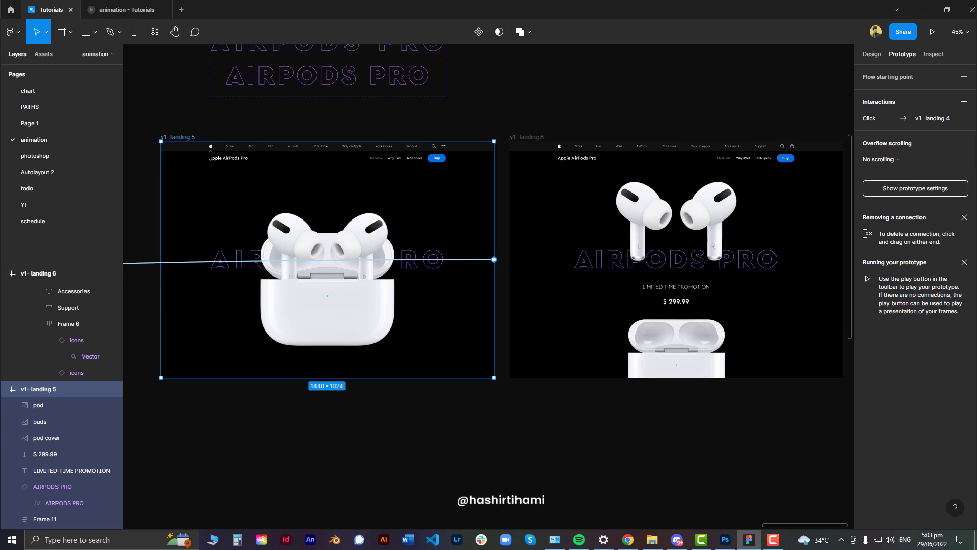
left_click(484, 262)
key("Delete")
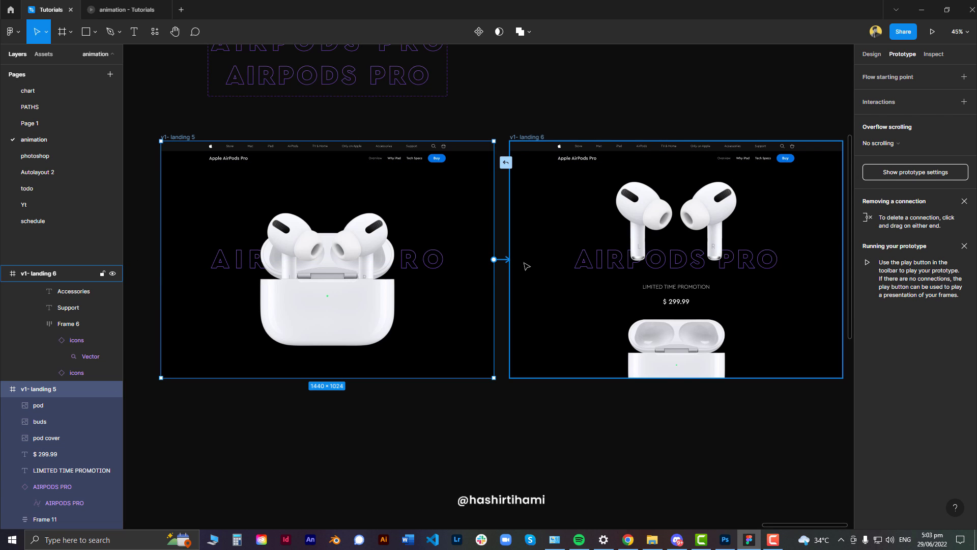
Link v1-landing 5 to v1-landing 6 with an On click, Smart animate interaction.
left_click_drag(493, 260, 524, 264)
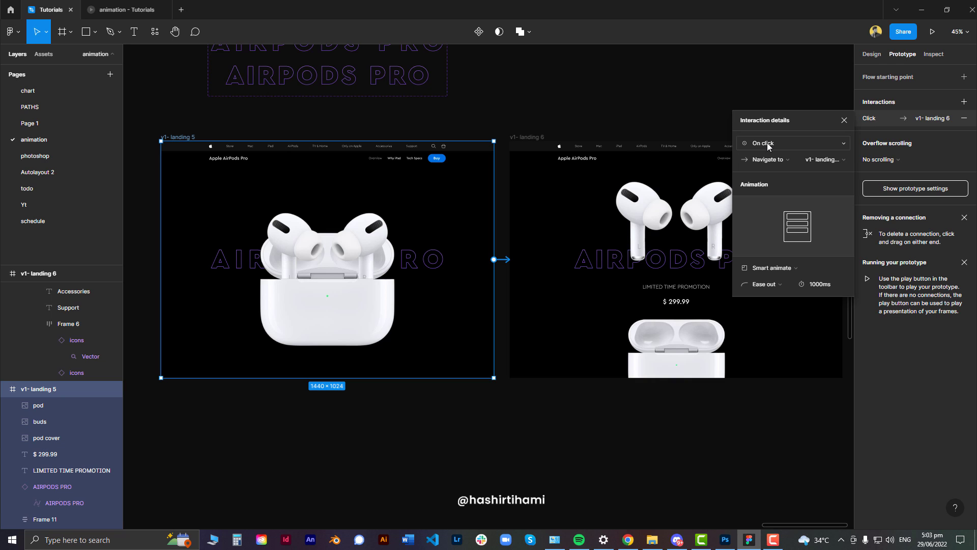
left_click(768, 142)
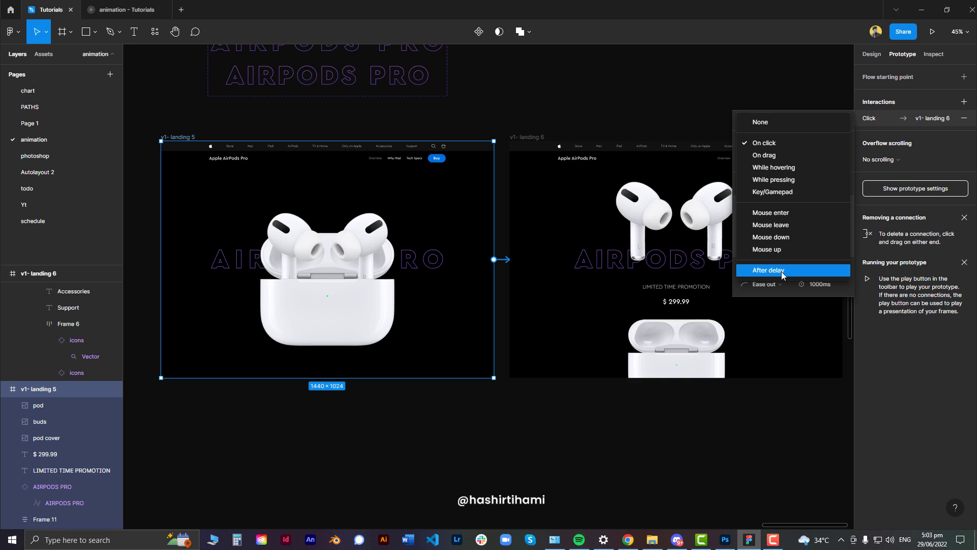
left_click(767, 146)
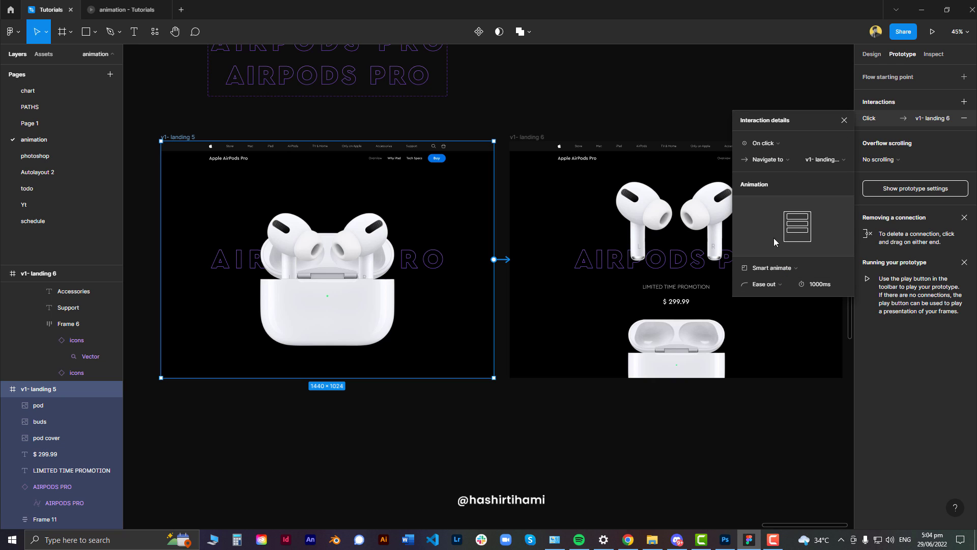
left_click(772, 268)
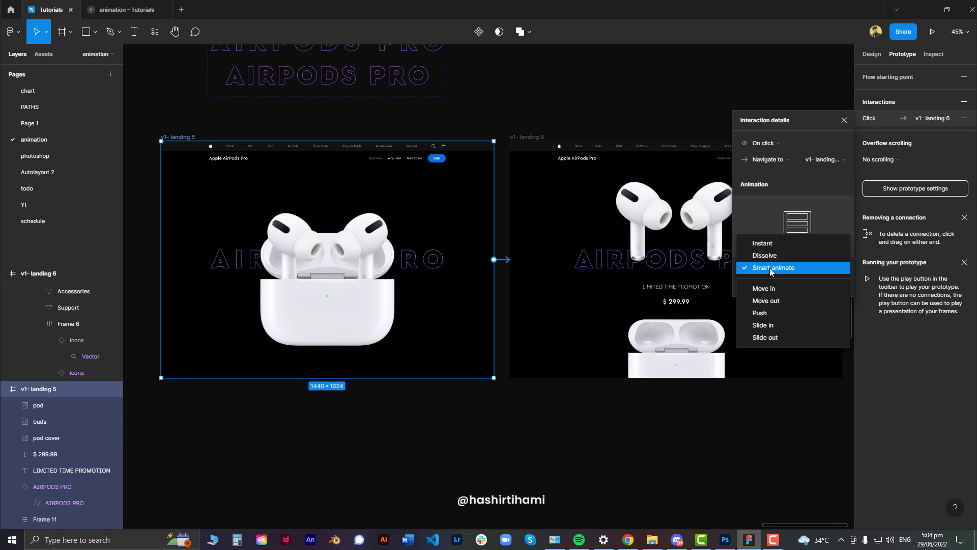
left_click(771, 268)
left_click(844, 120)
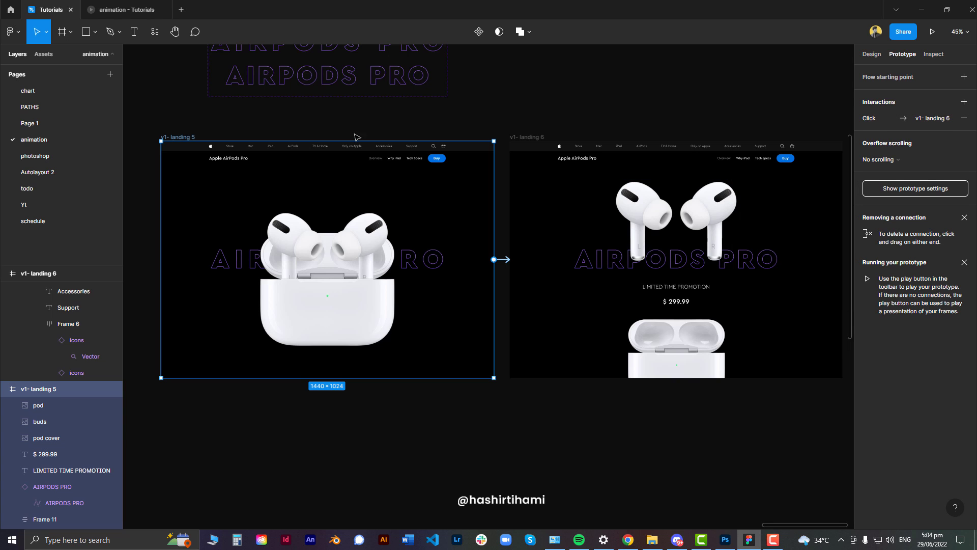
Present the prototype and click from the closed-case frame to the open-case price frame.
left_click(927, 36)
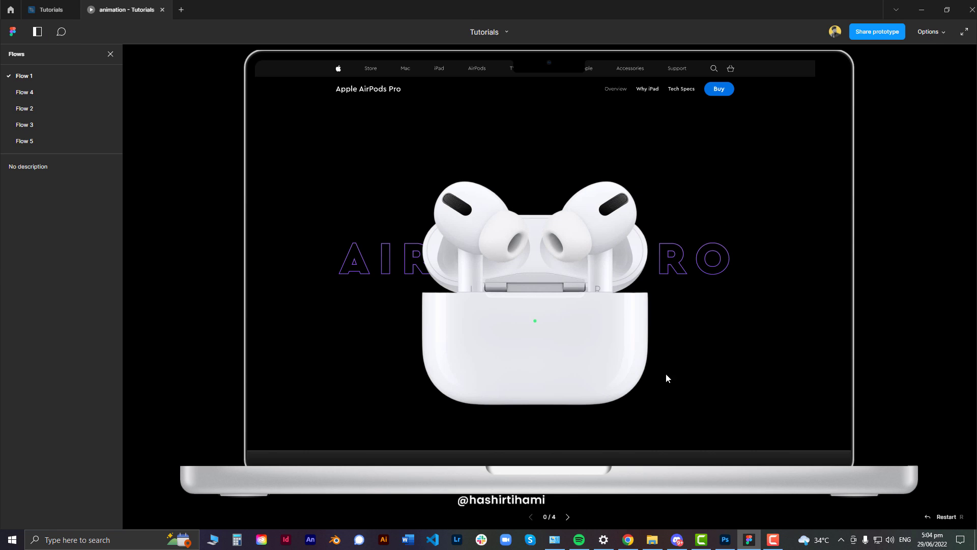
left_click(582, 368)
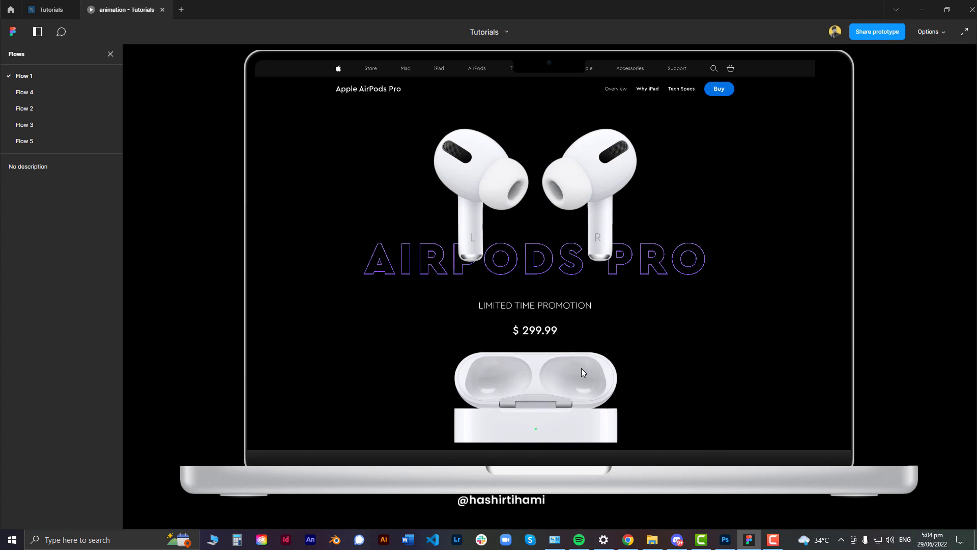